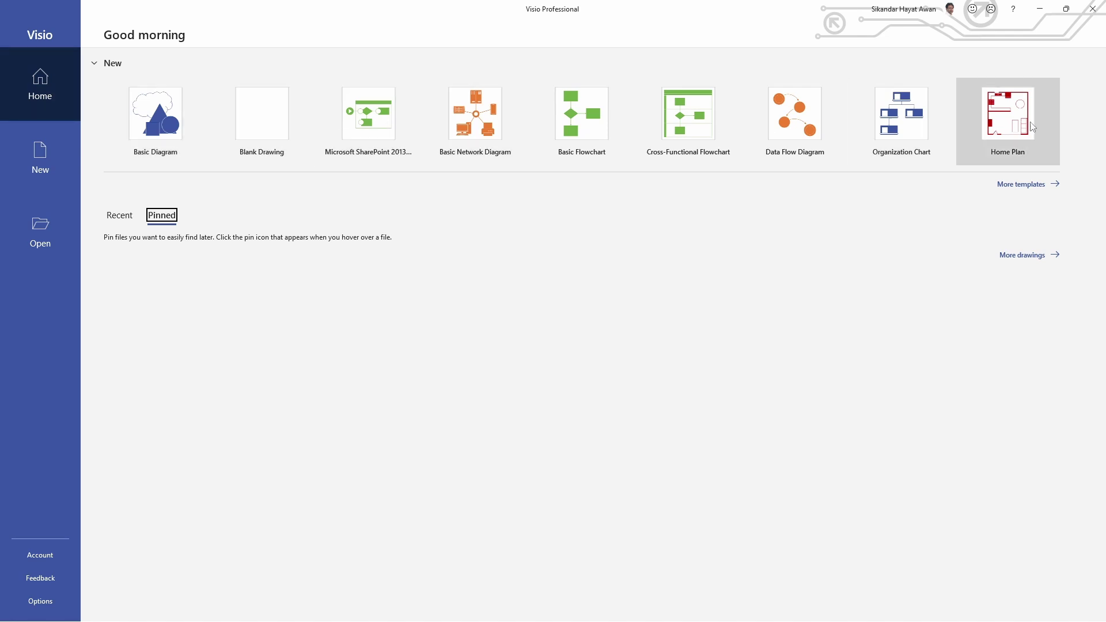
# - Create a new drawing from the Basic Flowchart template's Vertical Flowchart variant
pyautogui.click(60, 166)
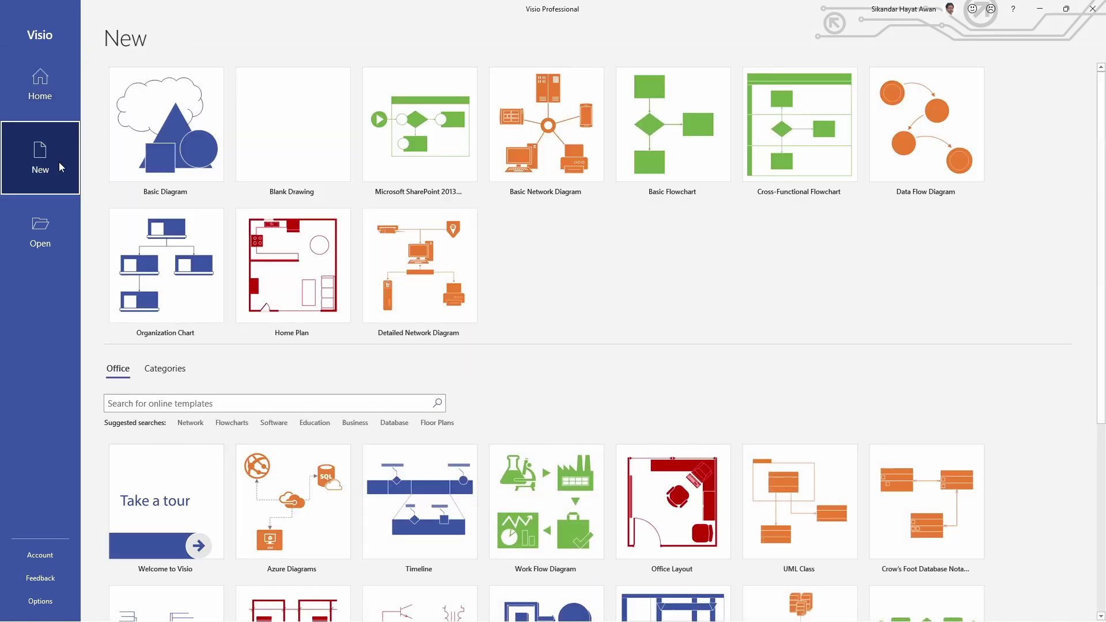
pyautogui.click(51, 96)
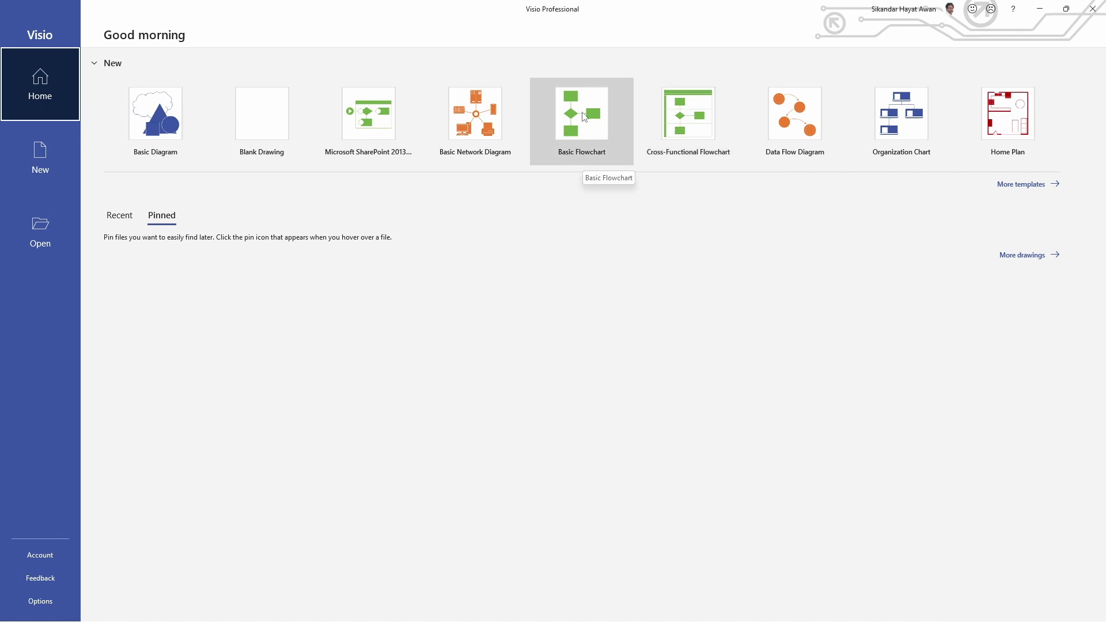
pyautogui.click(579, 129)
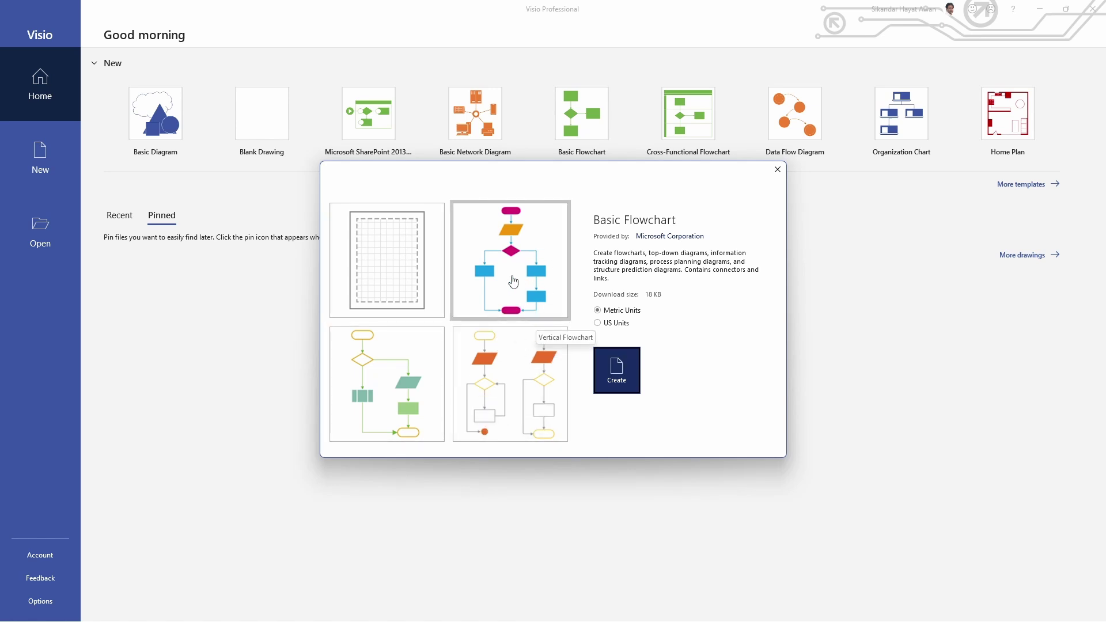
pyautogui.click(519, 240)
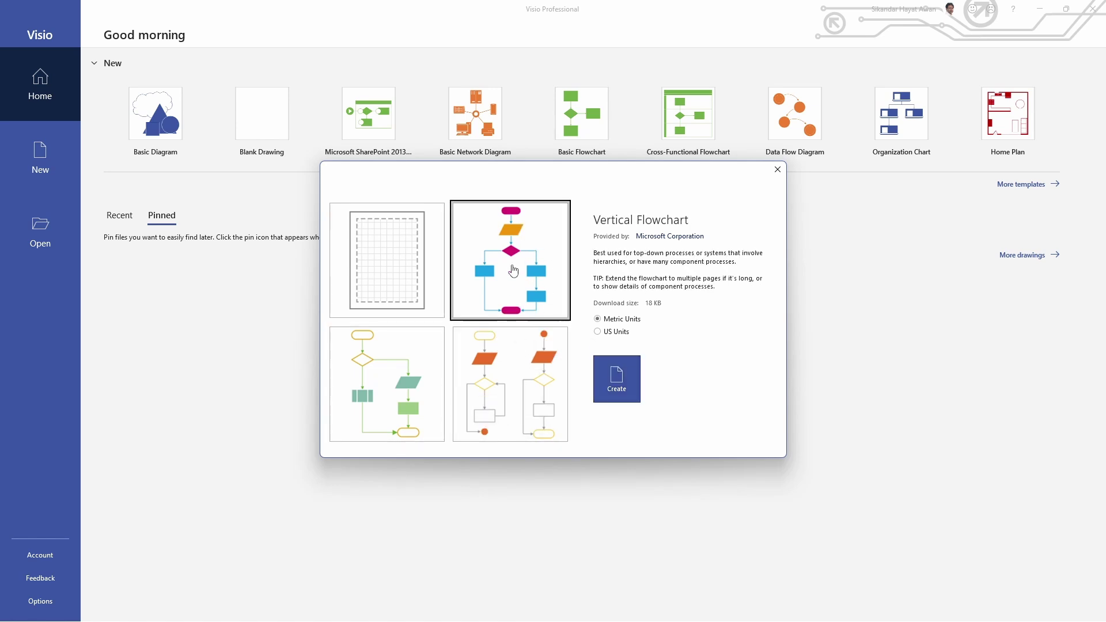
pyautogui.click(617, 380)
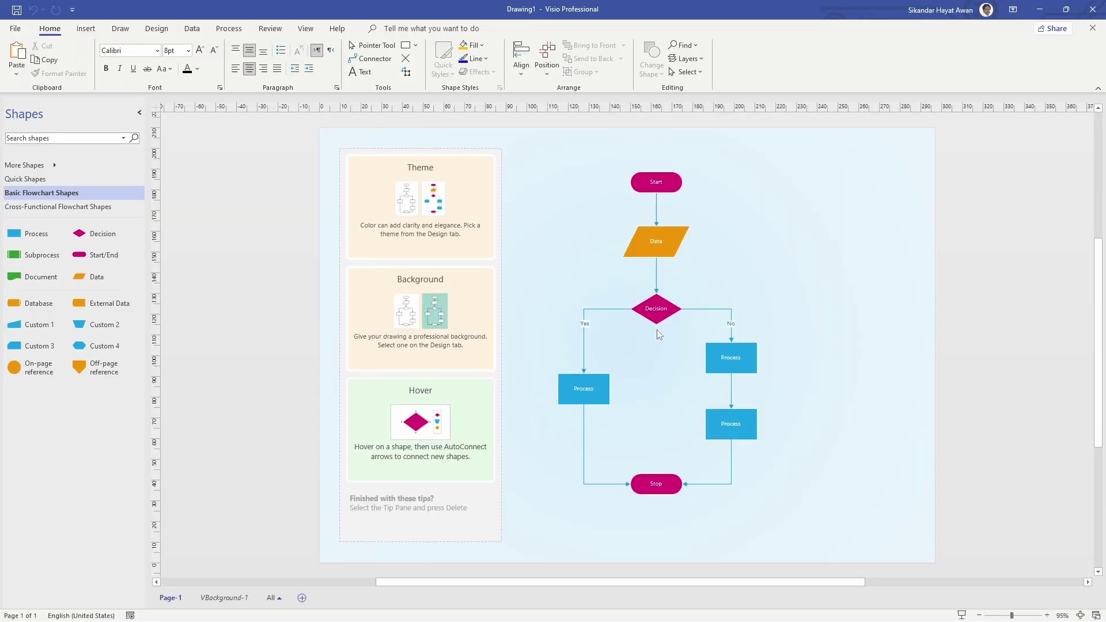
# - Delete the tips pane from the page
pyautogui.moveTo(764, 386)
pyautogui.click(502, 322)
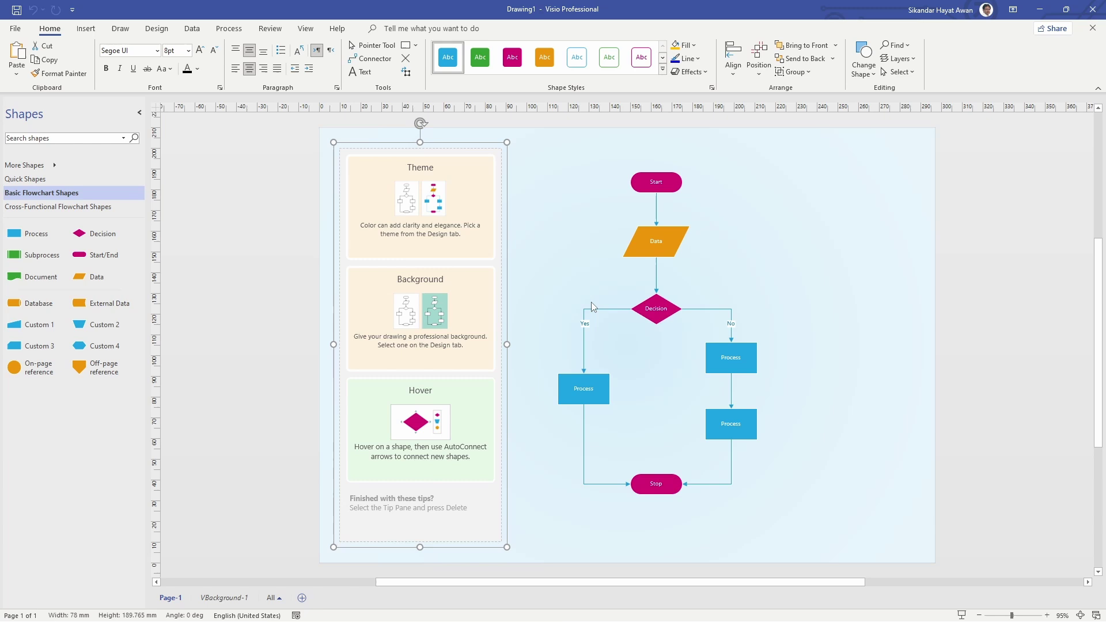
pyautogui.press('Delete')
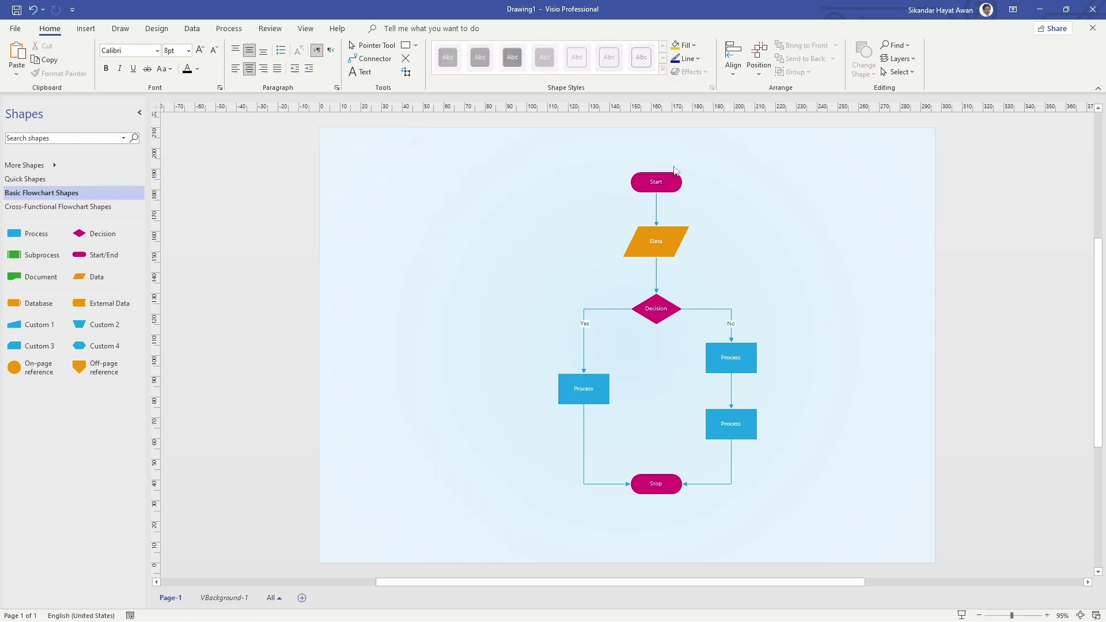
# - Nudge the sample Data shape into line with its connectors
pyautogui.click(639, 237)
pyautogui.press('Left')
pyautogui.press('Left')
pyautogui.press('Left')
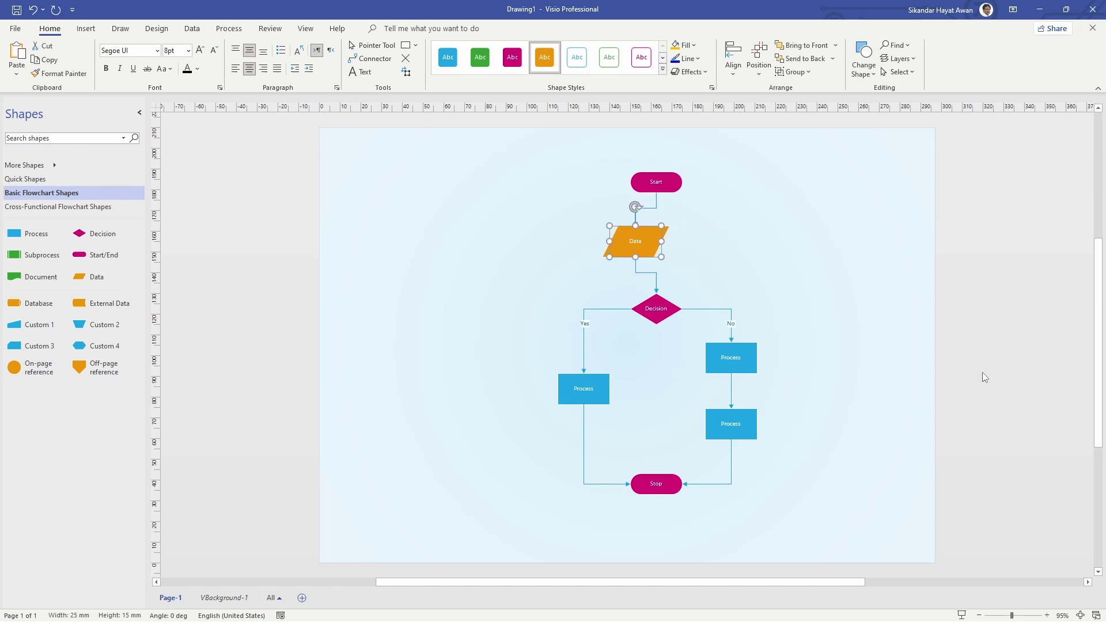
pyautogui.press('Right')
pyautogui.press('Right')
pyautogui.press('Right')
pyautogui.press('Right')
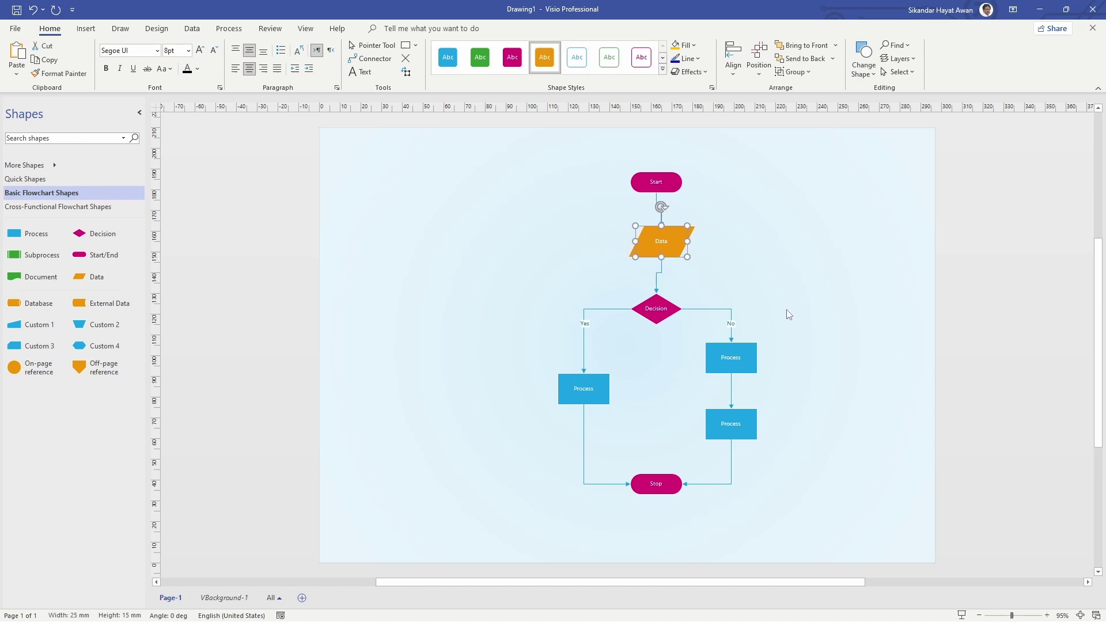
pyautogui.click(785, 313)
pyautogui.click(697, 237)
pyautogui.press('Left')
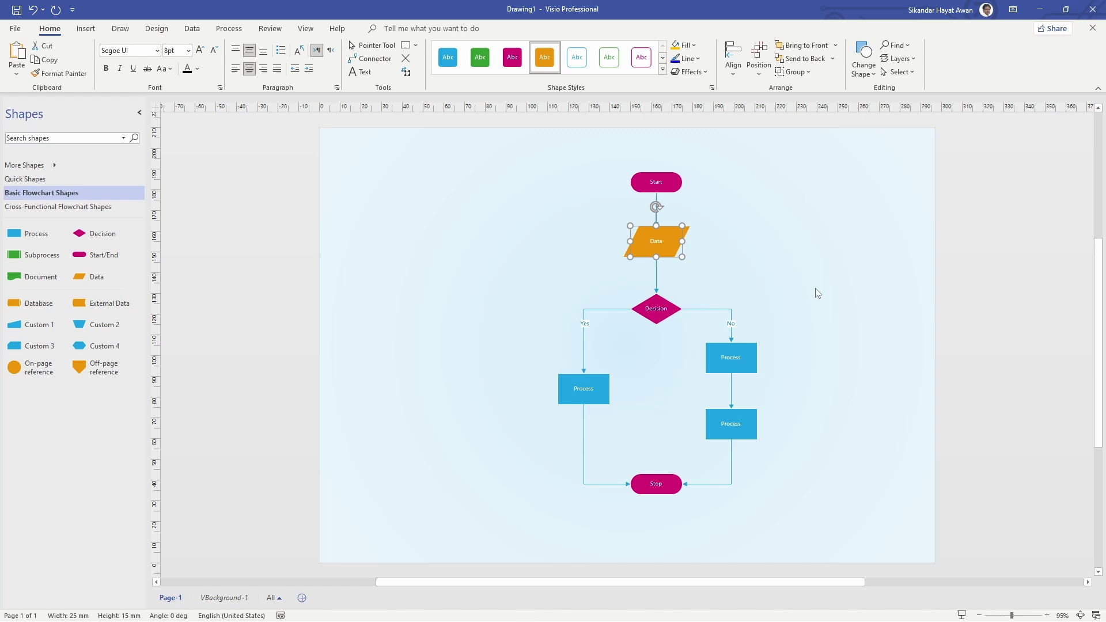
pyautogui.click(816, 291)
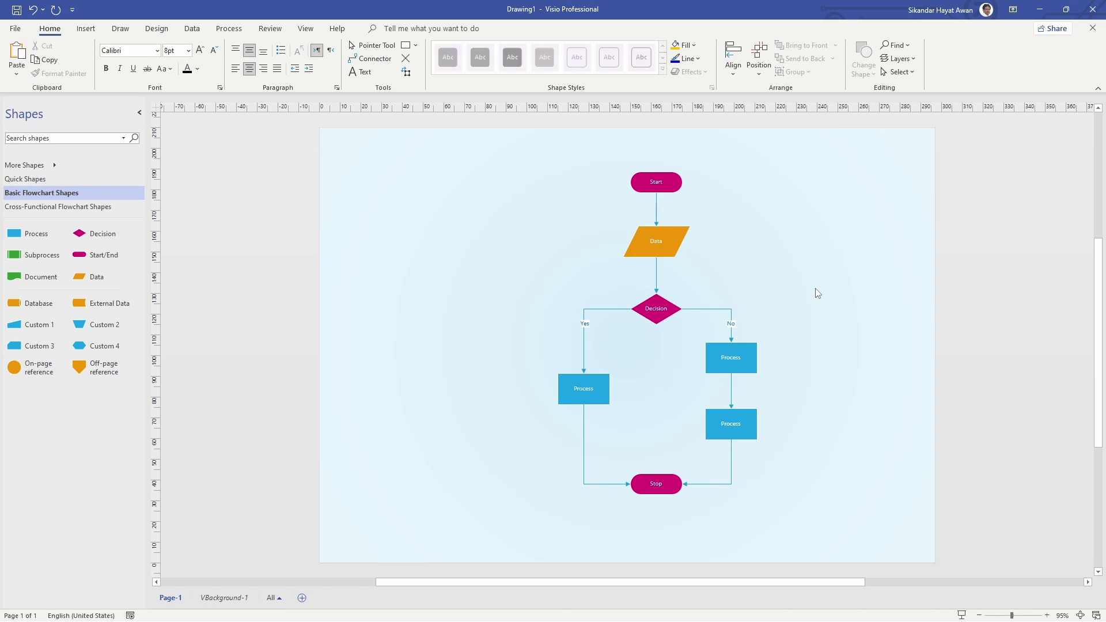
# - Move the whole sample flowchart over to the right side of the page
pyautogui.click(662, 314)
pyautogui.moveTo(739, 336)
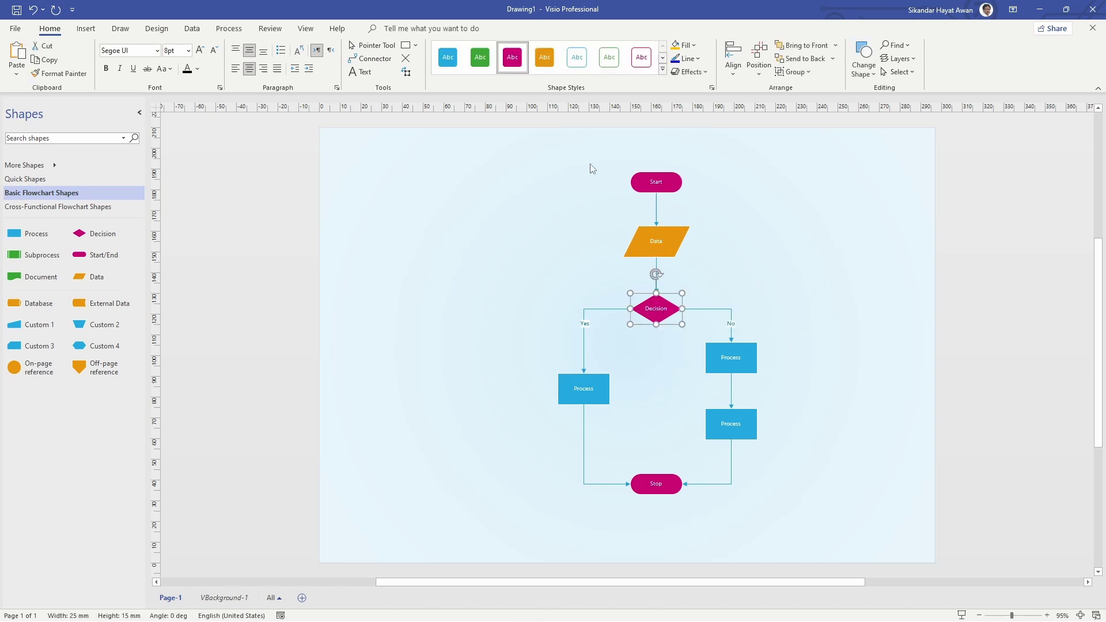
pyautogui.moveTo(519, 142); pyautogui.dragTo(835, 543)
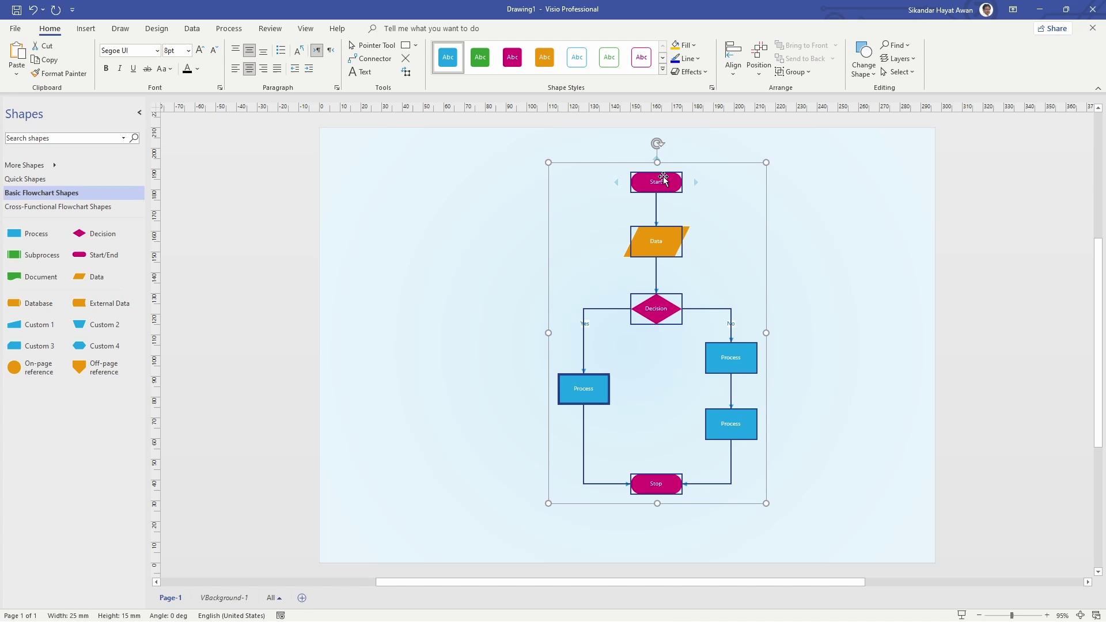
pyautogui.moveTo(665, 192); pyautogui.dragTo(623, 204)
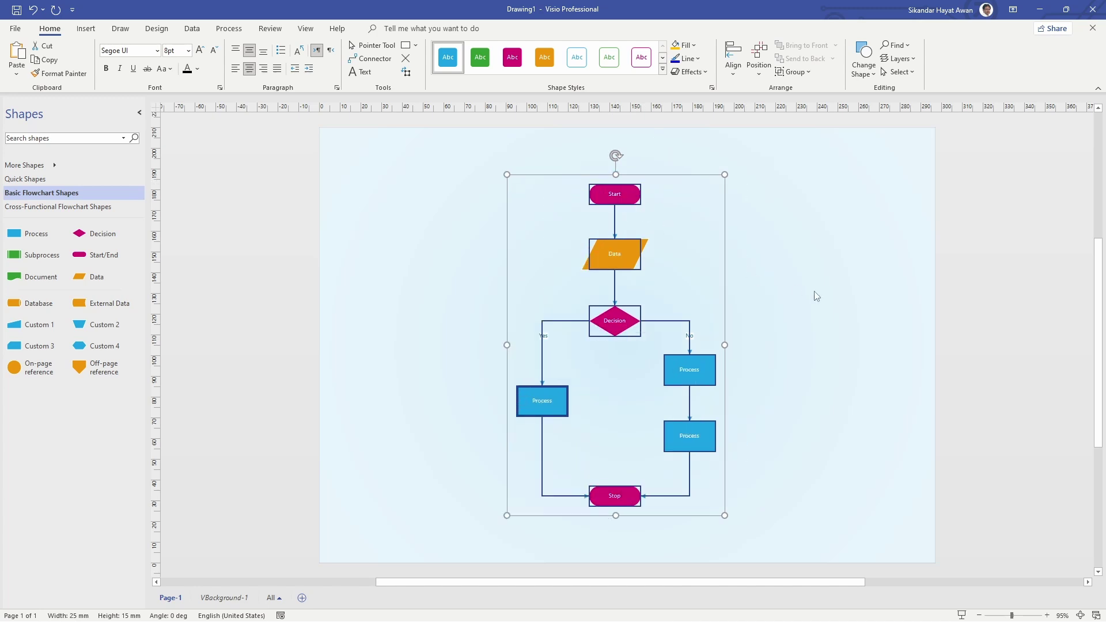
pyautogui.click(817, 296)
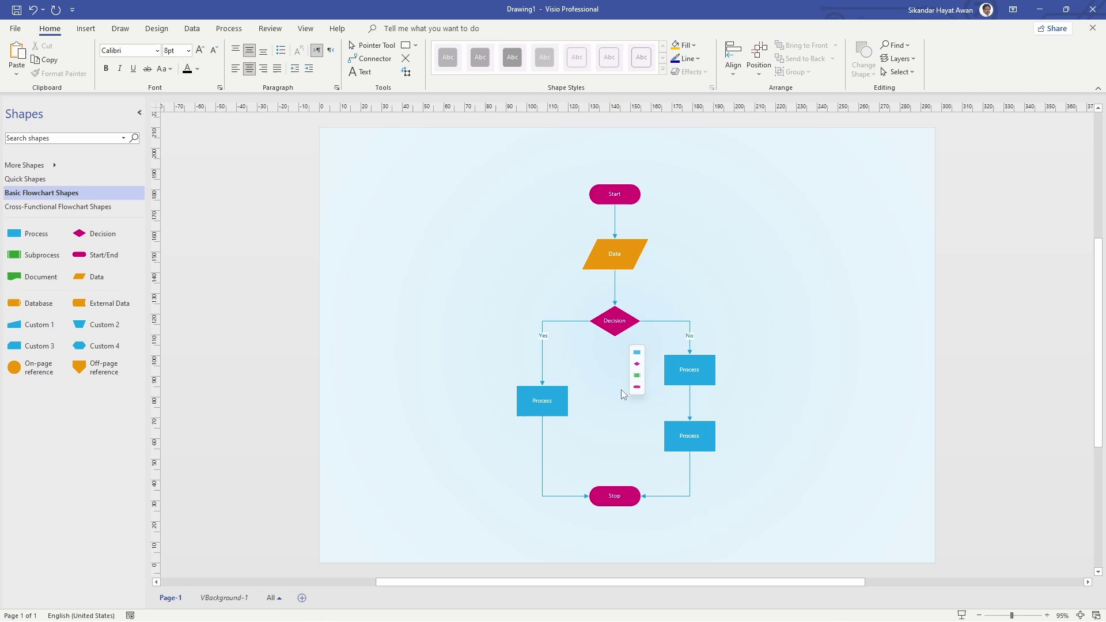
pyautogui.moveTo(719, 374)
pyautogui.moveTo(471, 151); pyautogui.dragTo(810, 555)
pyautogui.moveTo(626, 263); pyautogui.dragTo(796, 265)
# - Place a Start/End shape with a Data shape beneath it to the left of the sample chart
pyautogui.click(485, 291)
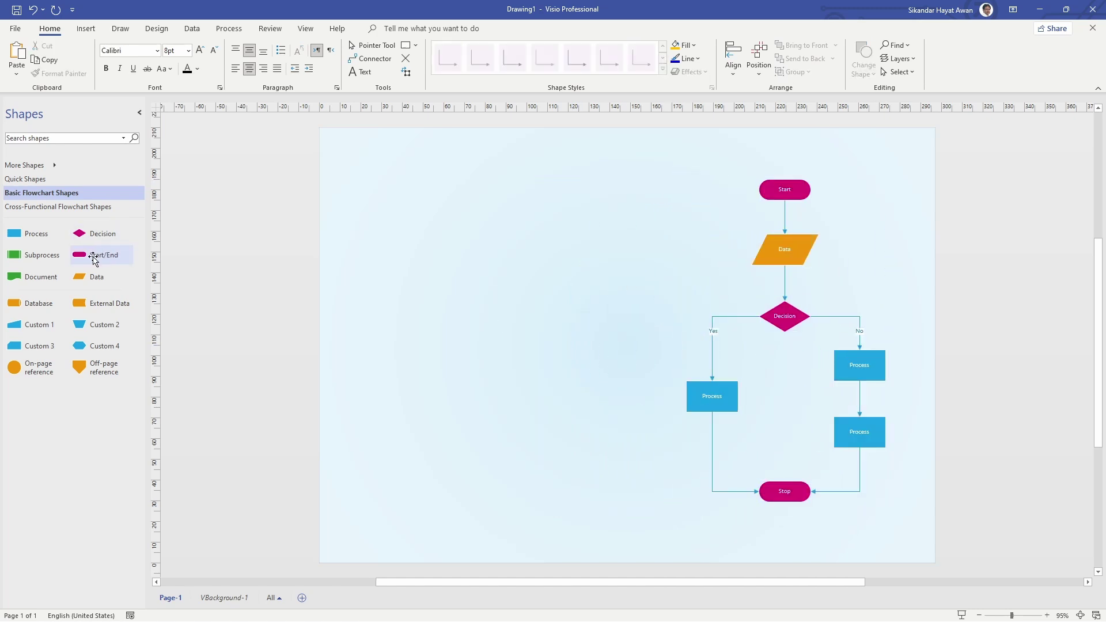
pyautogui.moveTo(94, 260); pyautogui.dragTo(483, 193)
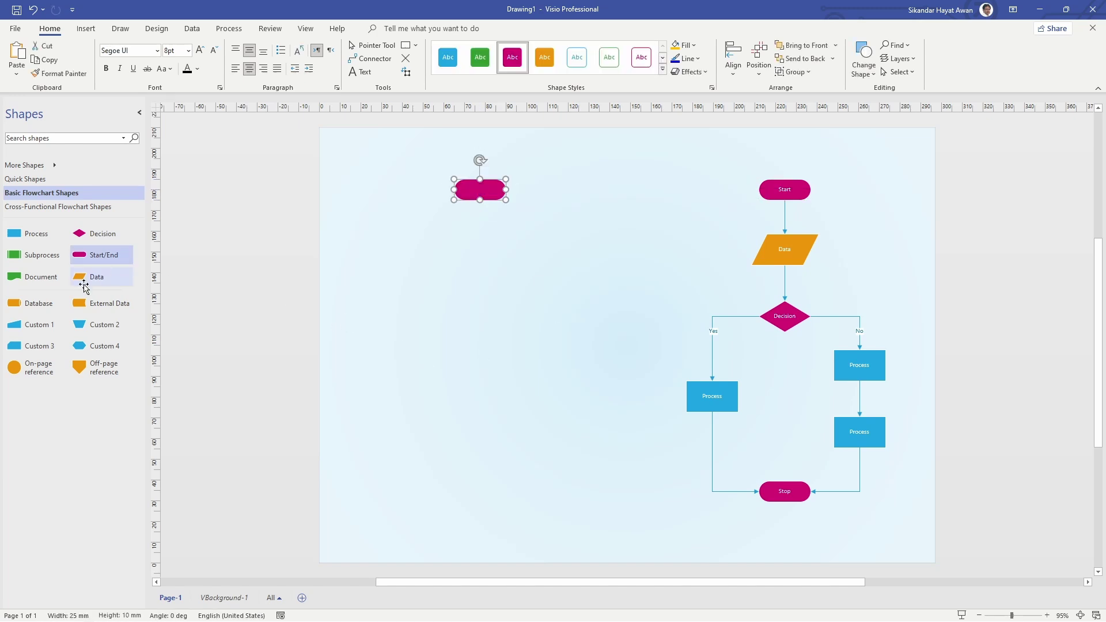
pyautogui.moveTo(93, 279); pyautogui.dragTo(481, 257)
pyautogui.click(517, 323)
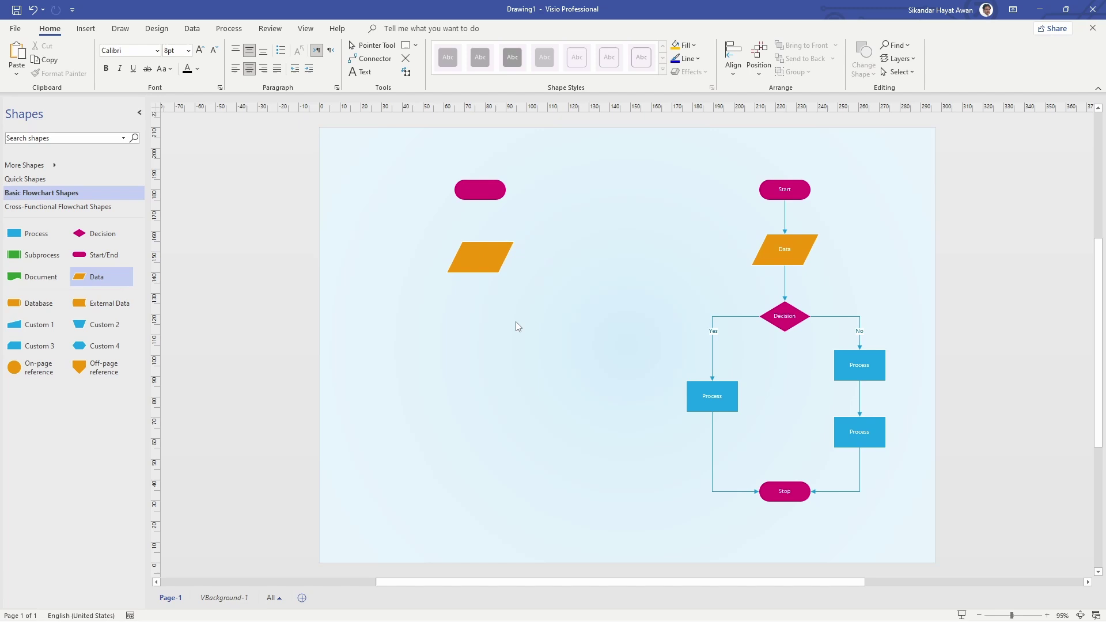
# - Connect the Start/End shape down to the Data shape, then add a connected Decision diamond below
pyautogui.click(477, 187)
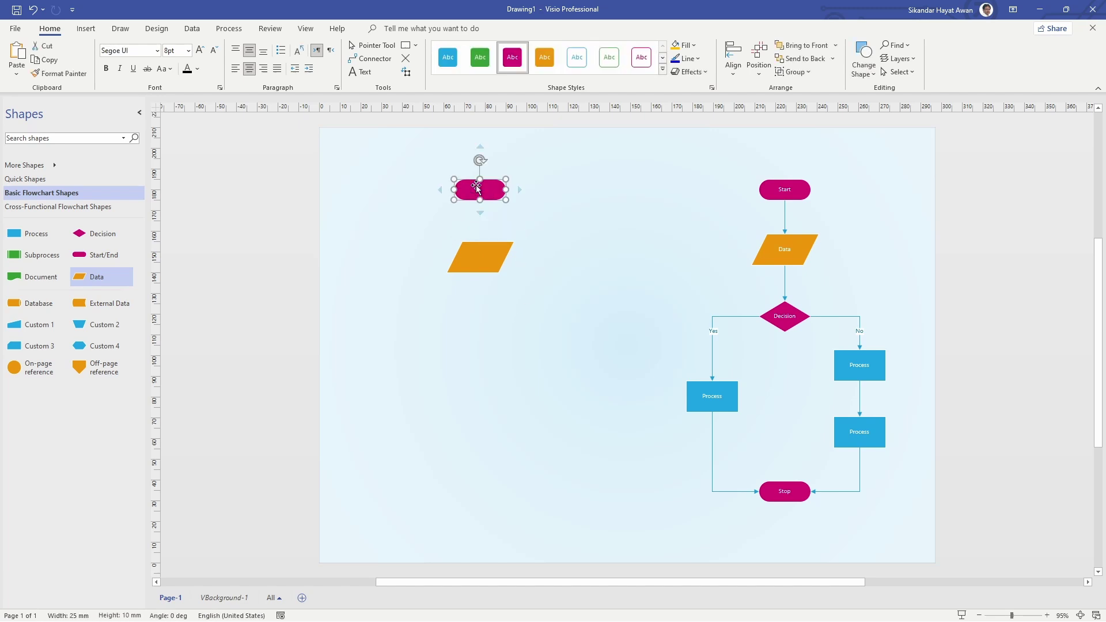
pyautogui.moveTo(480, 212)
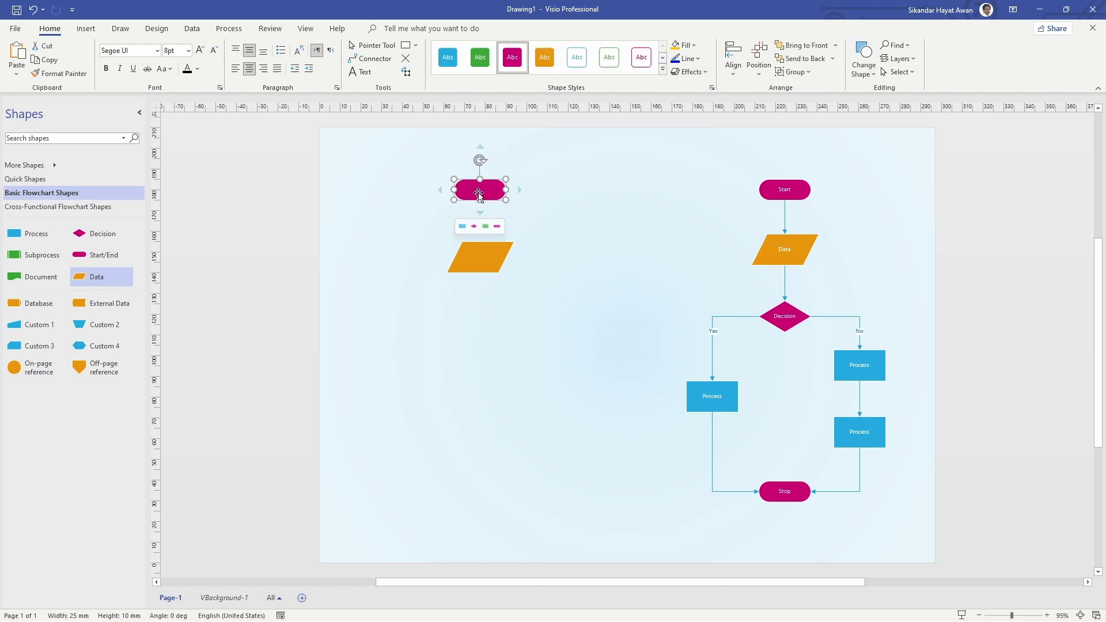
pyautogui.moveTo(480, 213); pyautogui.dragTo(481, 241)
pyautogui.click(519, 356)
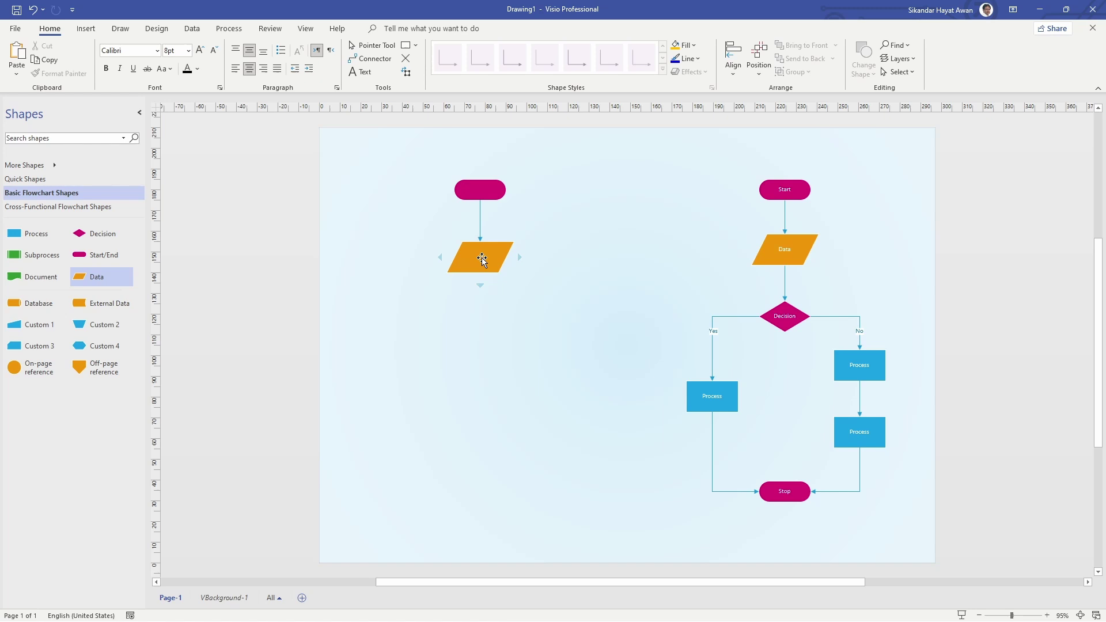
pyautogui.moveTo(480, 286)
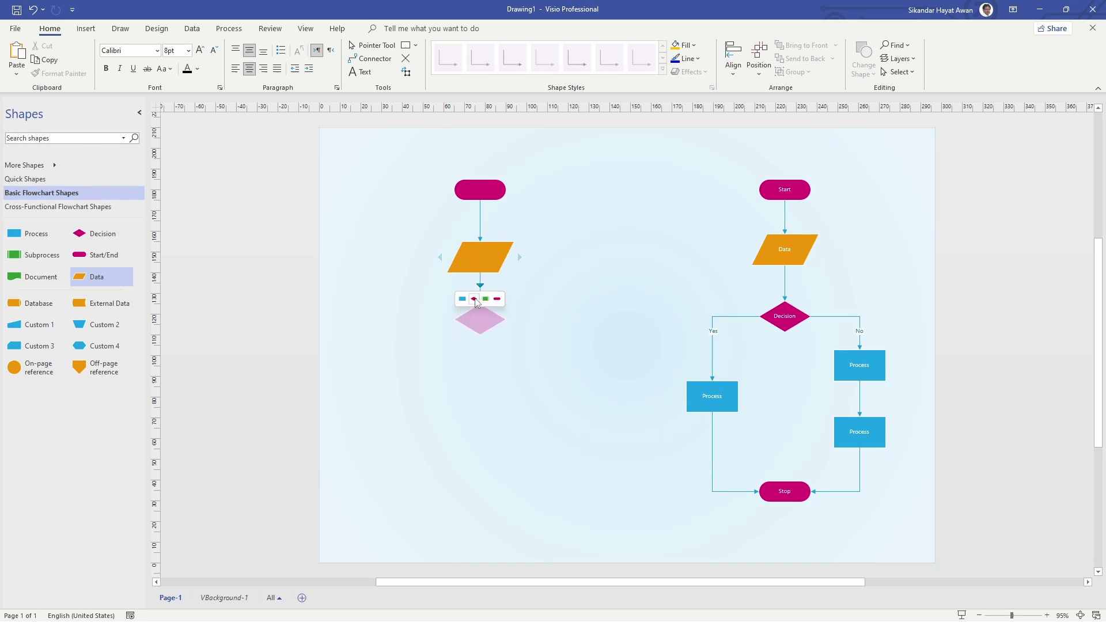
pyautogui.click(476, 302)
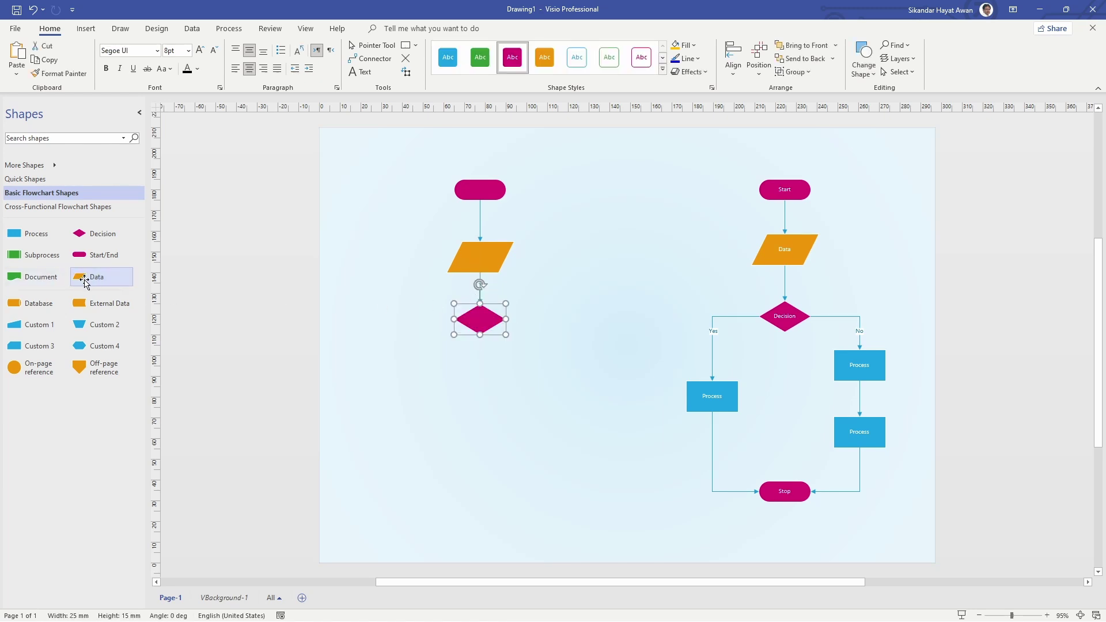
pyautogui.click(575, 395)
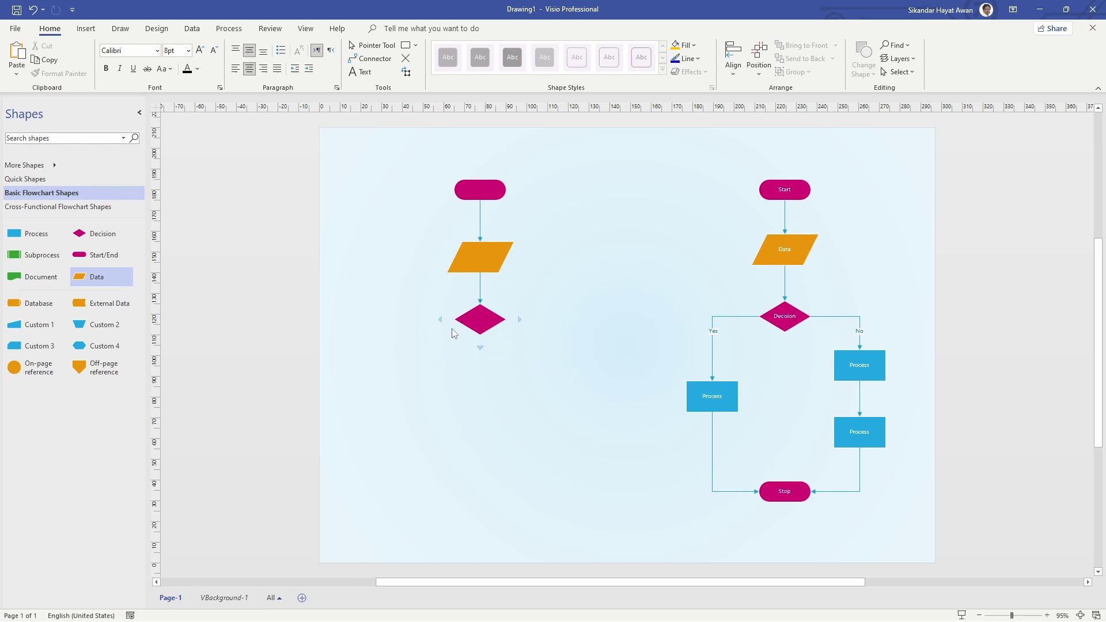
# - Add a connected Process box left of the Decision diamond and move it lower
pyautogui.moveTo(438, 320)
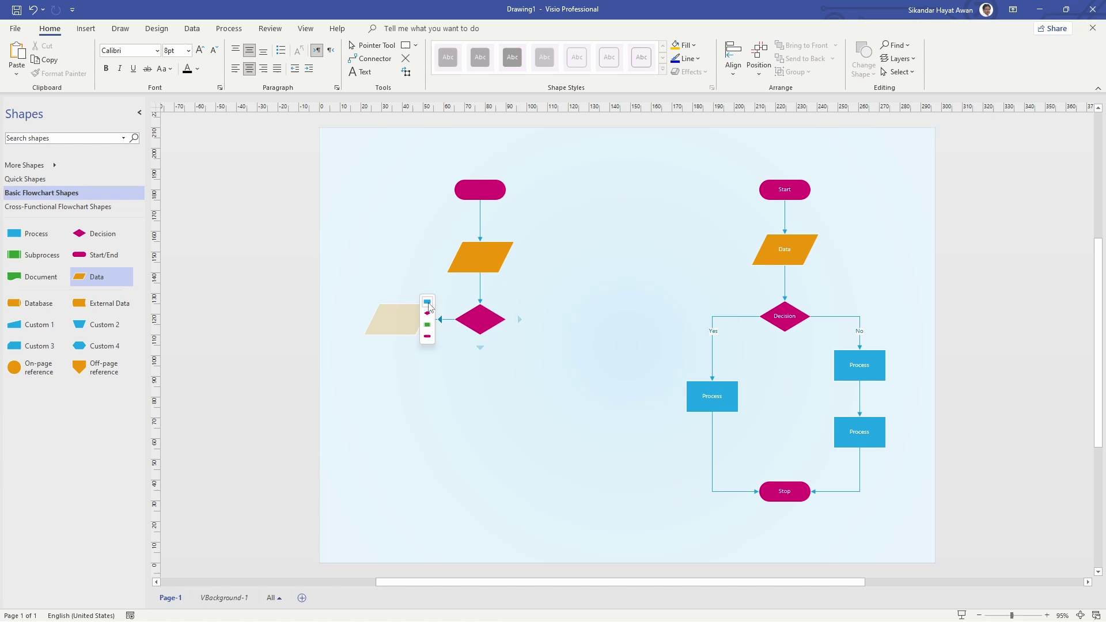
pyautogui.click(427, 303)
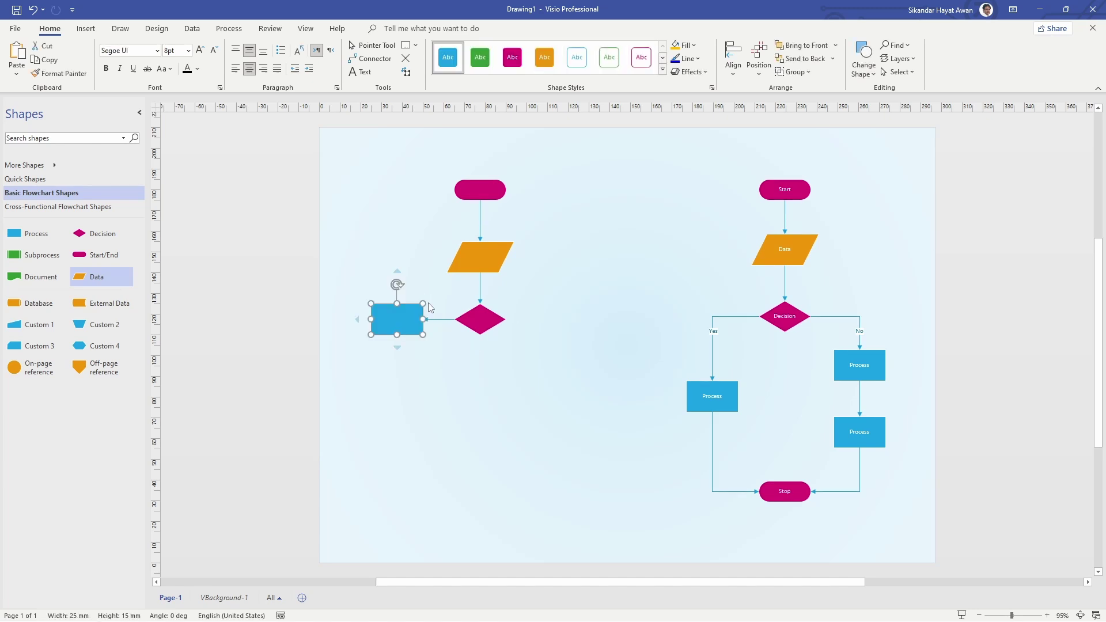
pyautogui.moveTo(398, 320); pyautogui.dragTo(403, 396)
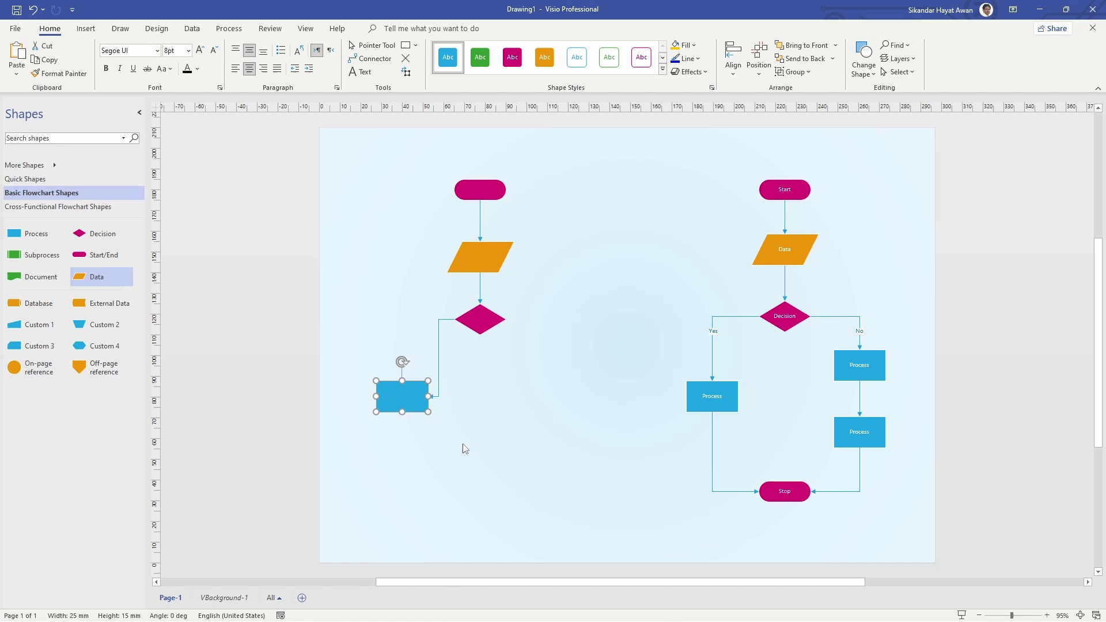
pyautogui.click(481, 407)
pyautogui.moveTo(436, 397)
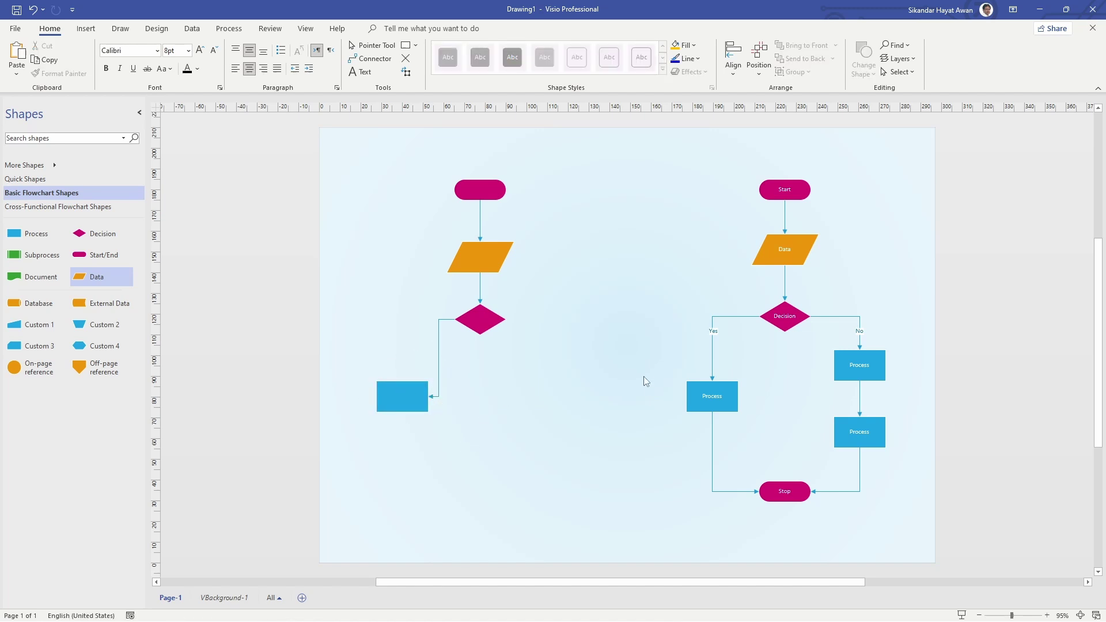
# - Glue the Process connector to the diamond's left point and delete the accidental extra diamond
pyautogui.click(441, 360)
pyautogui.moveTo(434, 395)
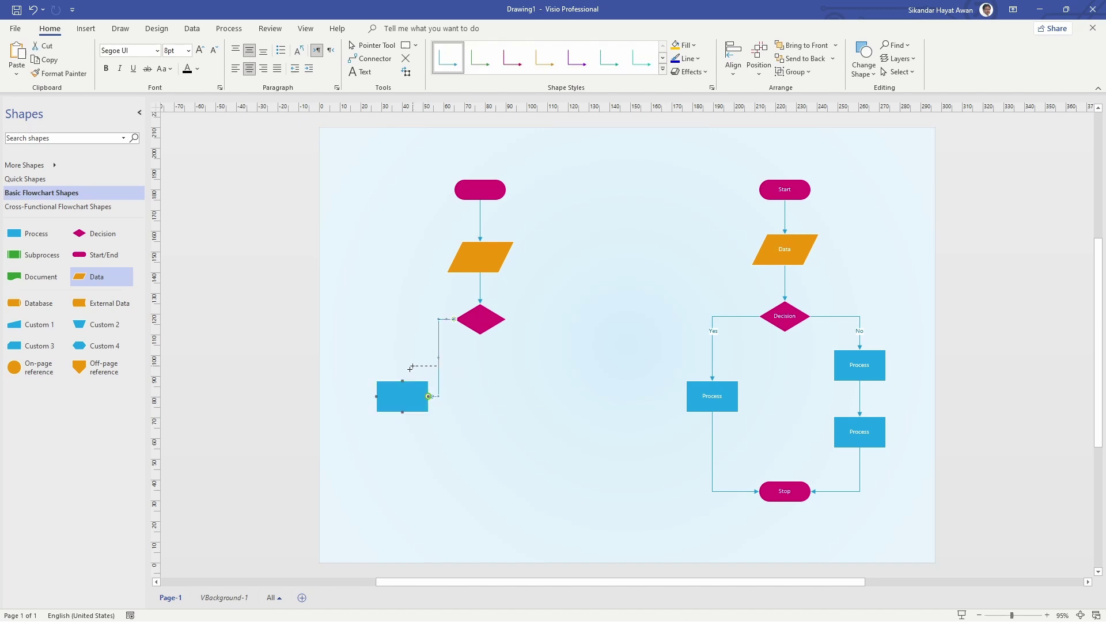
pyautogui.moveTo(411, 368); pyautogui.dragTo(402, 381)
pyautogui.click(476, 365)
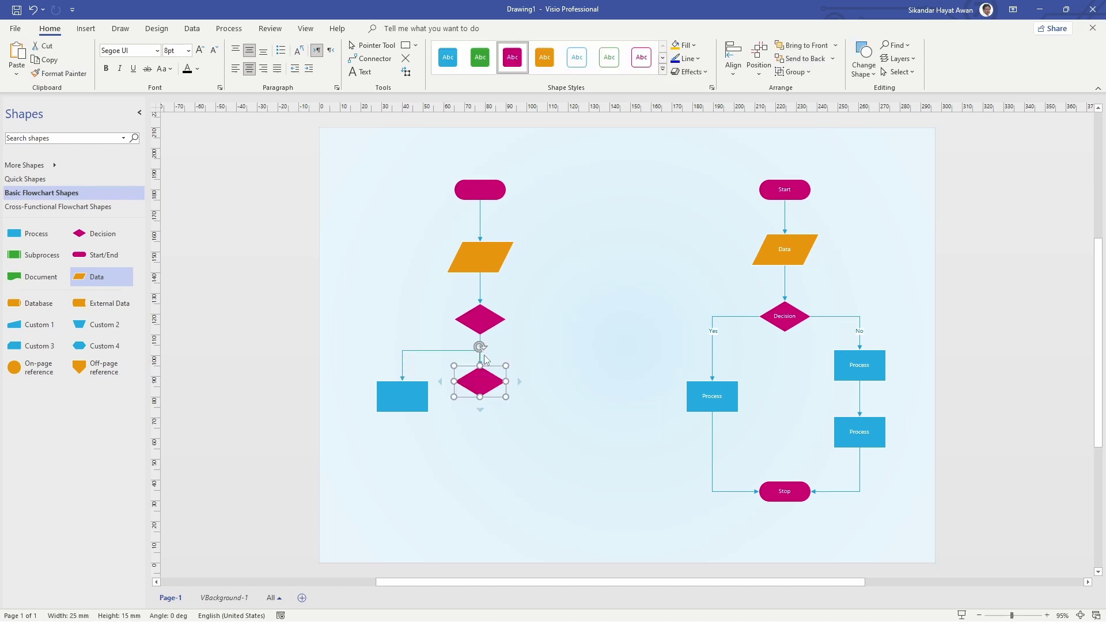
pyautogui.click(457, 349)
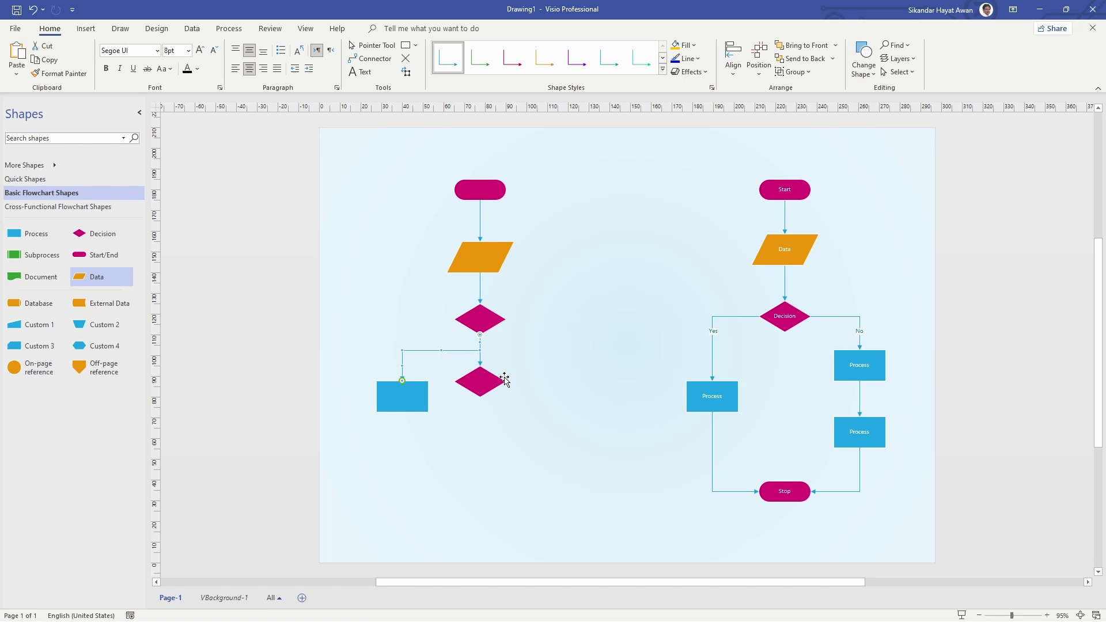
pyautogui.click(480, 334)
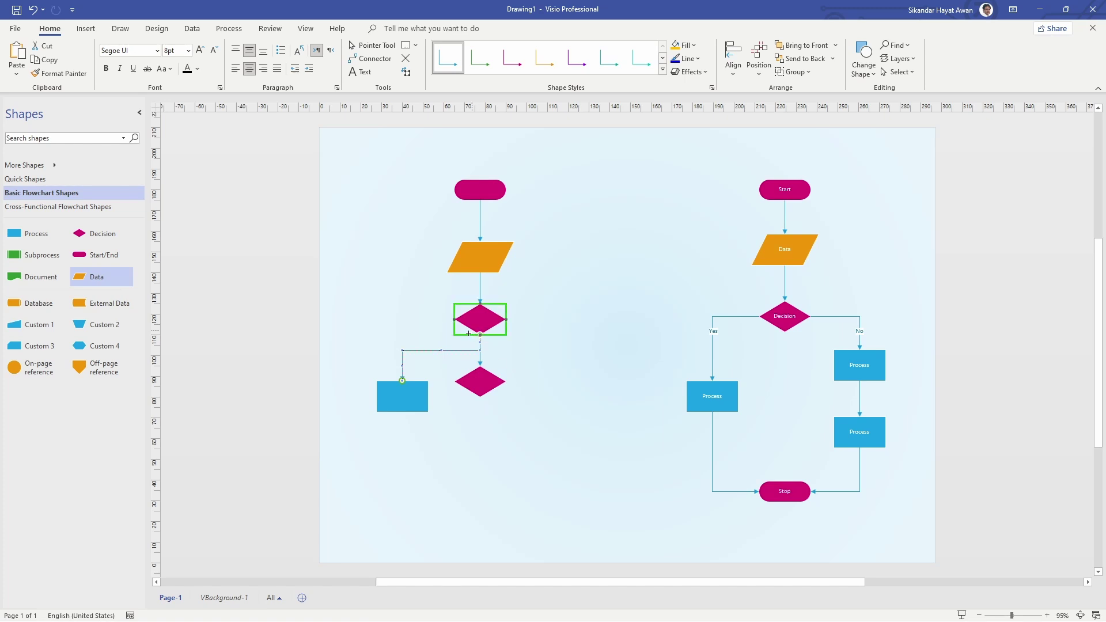
pyautogui.moveTo(455, 327); pyautogui.dragTo(455, 319)
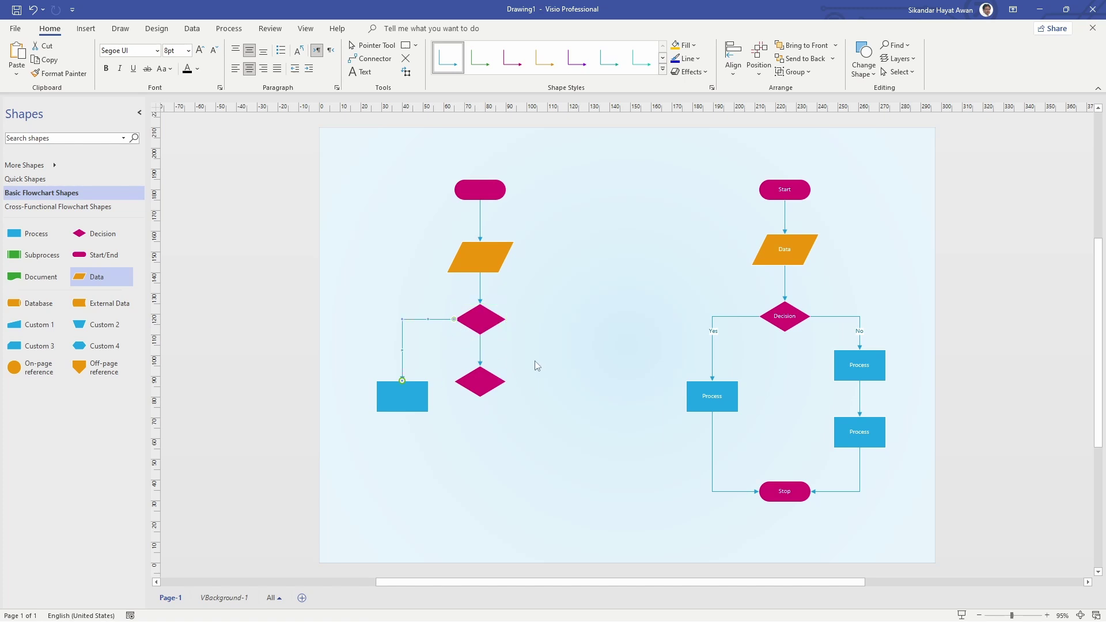
pyautogui.click(484, 385)
pyautogui.press('Delete')
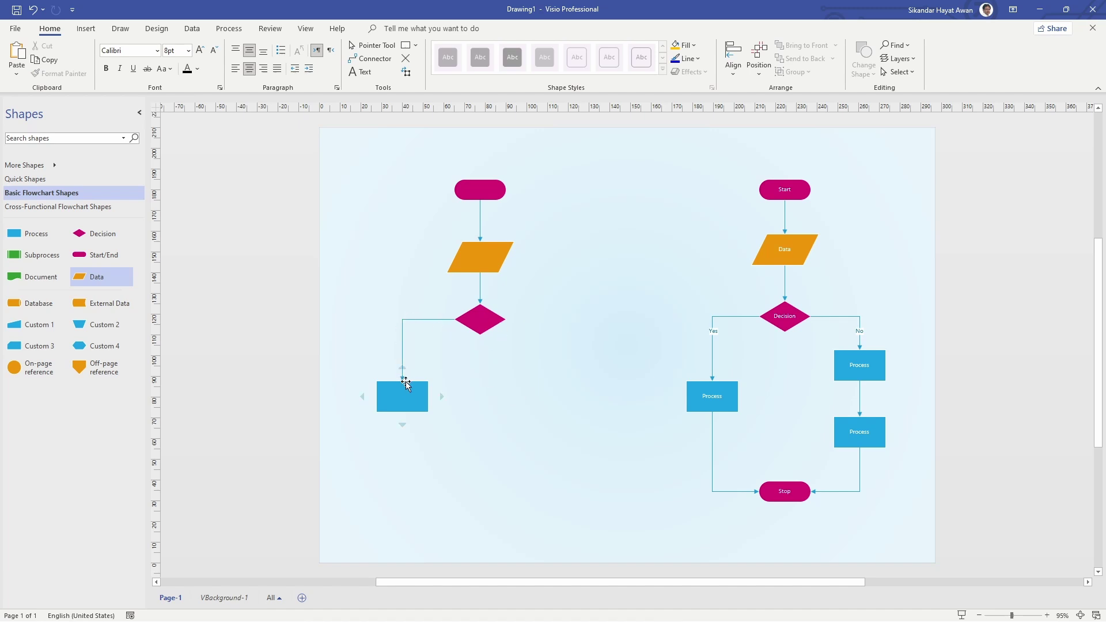
# - Label the Decision-to-Process connector 'Yes' and slightly adjust its bend
pyautogui.doubleClick(401, 341)
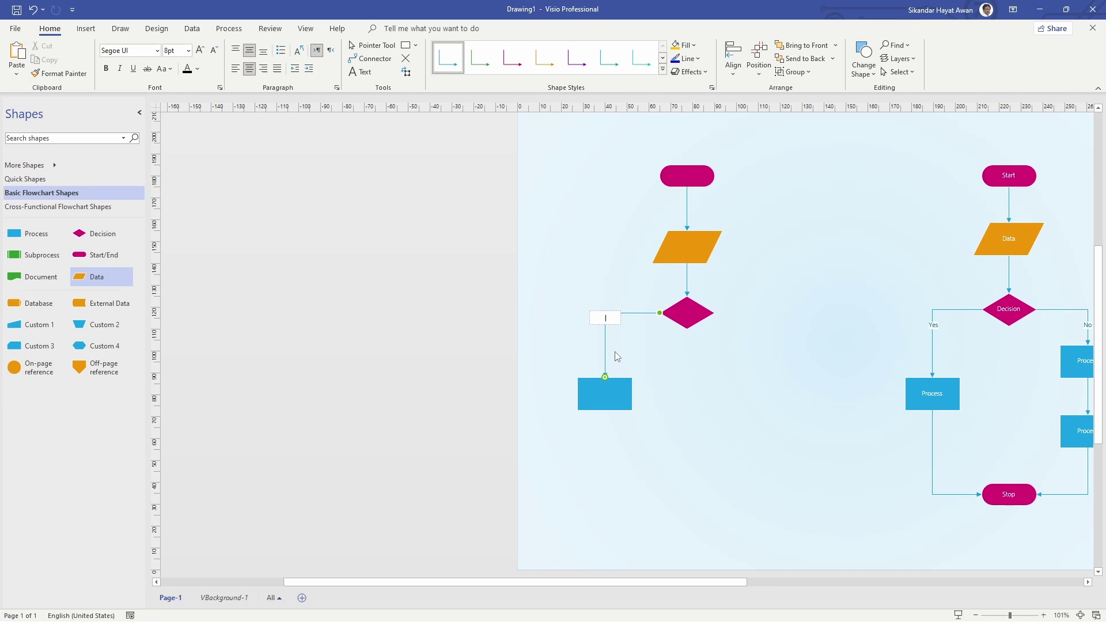
pyautogui.write('Yes')
pyautogui.click(703, 375)
pyautogui.keyDown('ctrl'); pyautogui.scroll(-1, 703, 377); pyautogui.keyUp('ctrl')
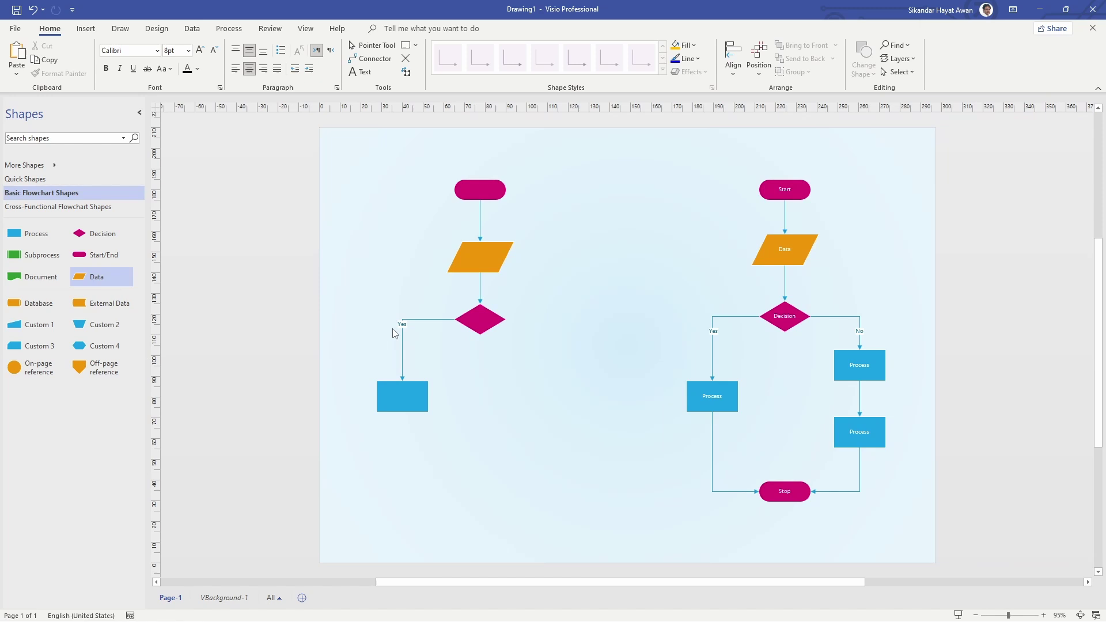
pyautogui.click(401, 330)
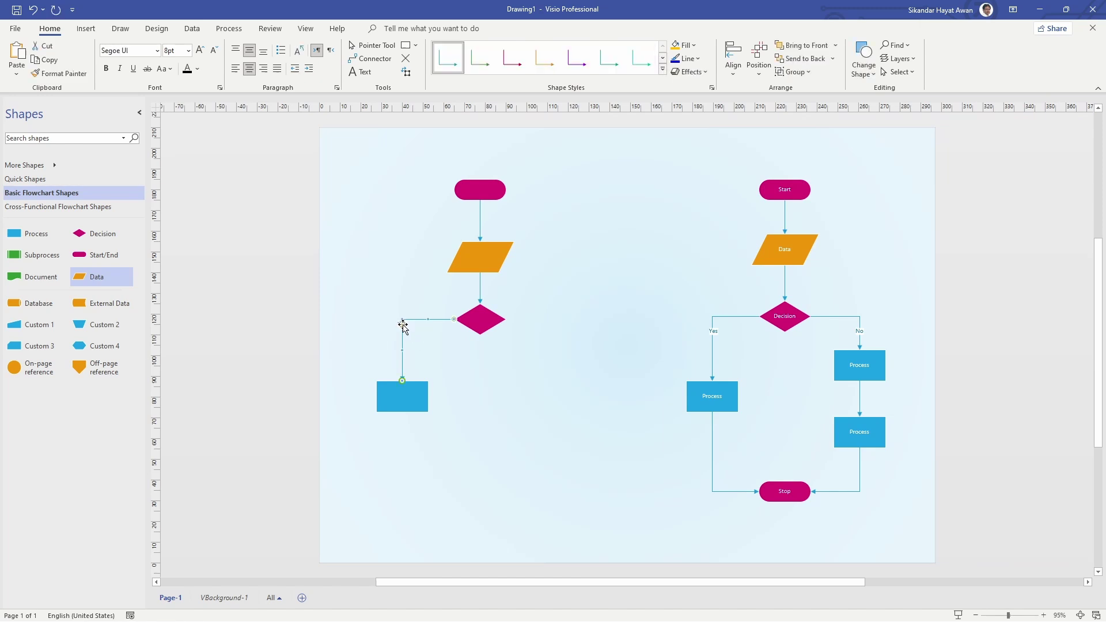
pyautogui.moveTo(402, 326)
pyautogui.mouseDown()
pyautogui.moveTo(391, 335)
pyautogui.moveTo(397, 321)
pyautogui.mouseUp()
pyautogui.click(499, 375)
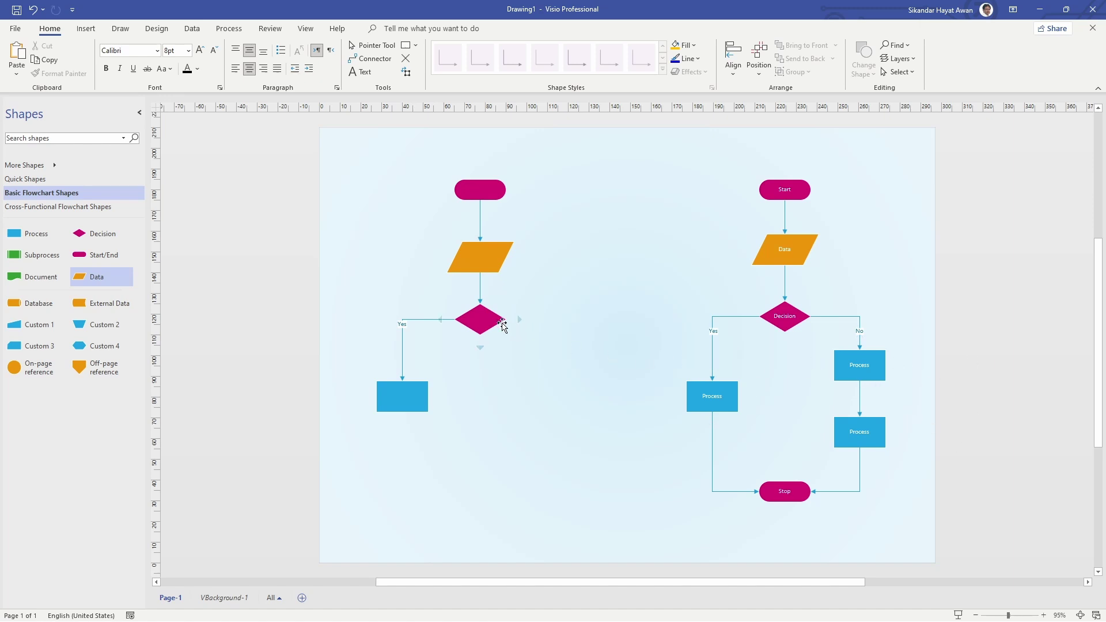
pyautogui.moveTo(519, 320)
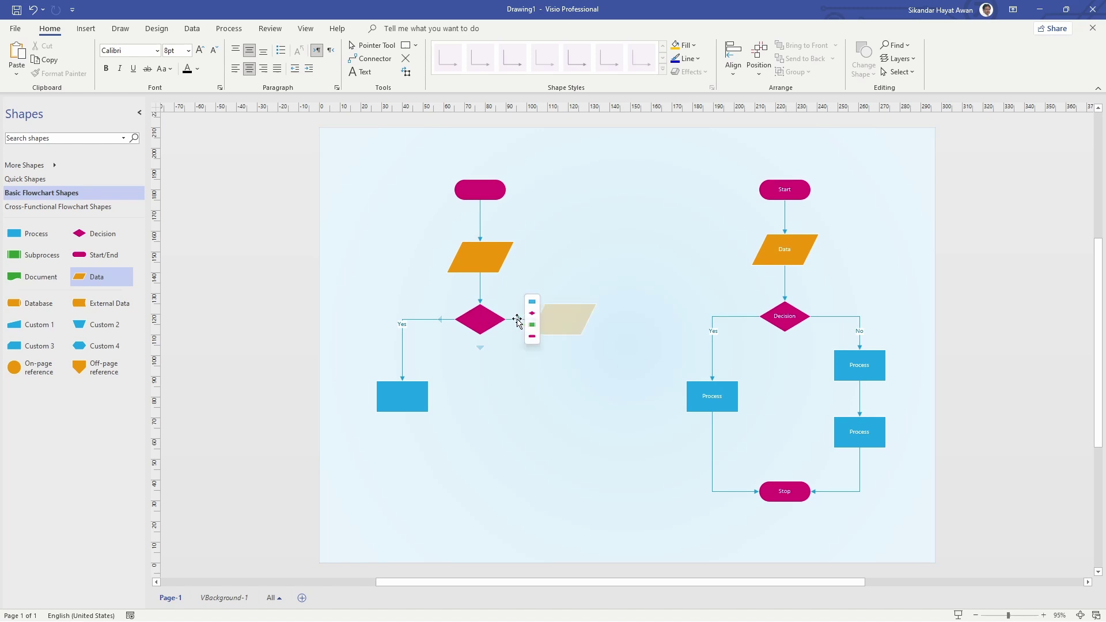
# - Add a Process box off the diamond's right point, lowered, with its connector glued to its top
pyautogui.click(532, 313)
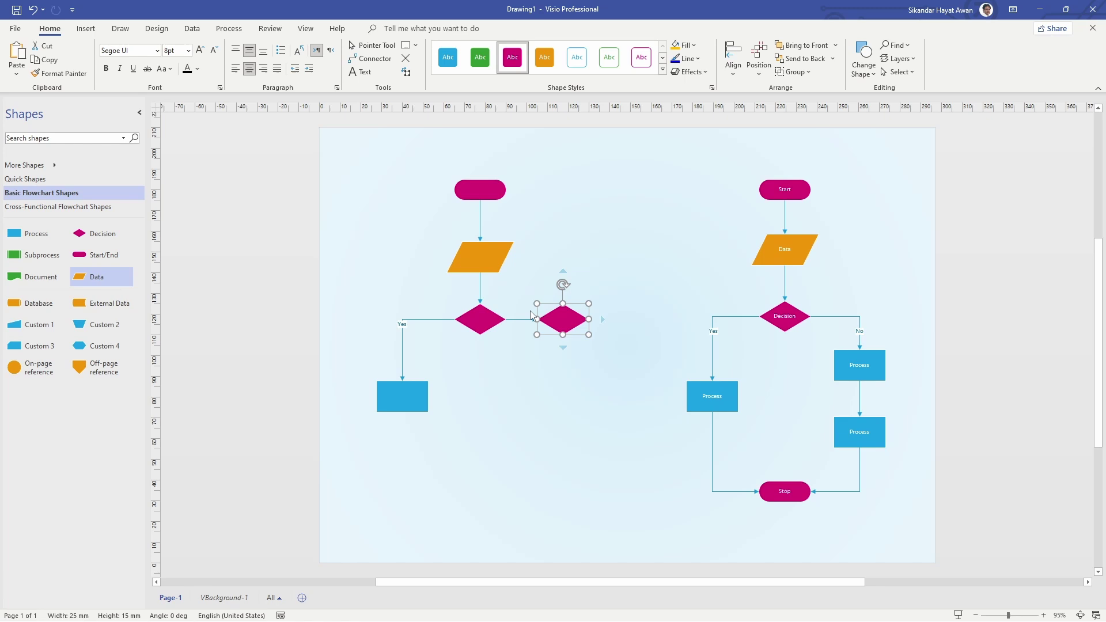
pyautogui.press('Delete')
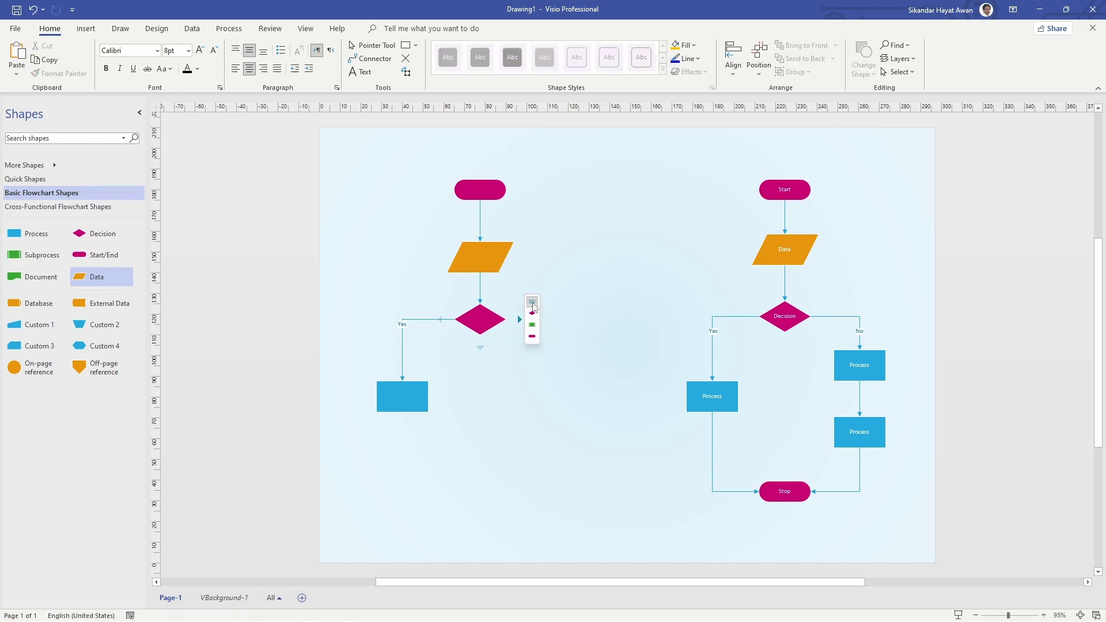
pyautogui.click(532, 303)
pyautogui.moveTo(553, 328); pyautogui.dragTo(555, 373)
pyautogui.click(568, 431)
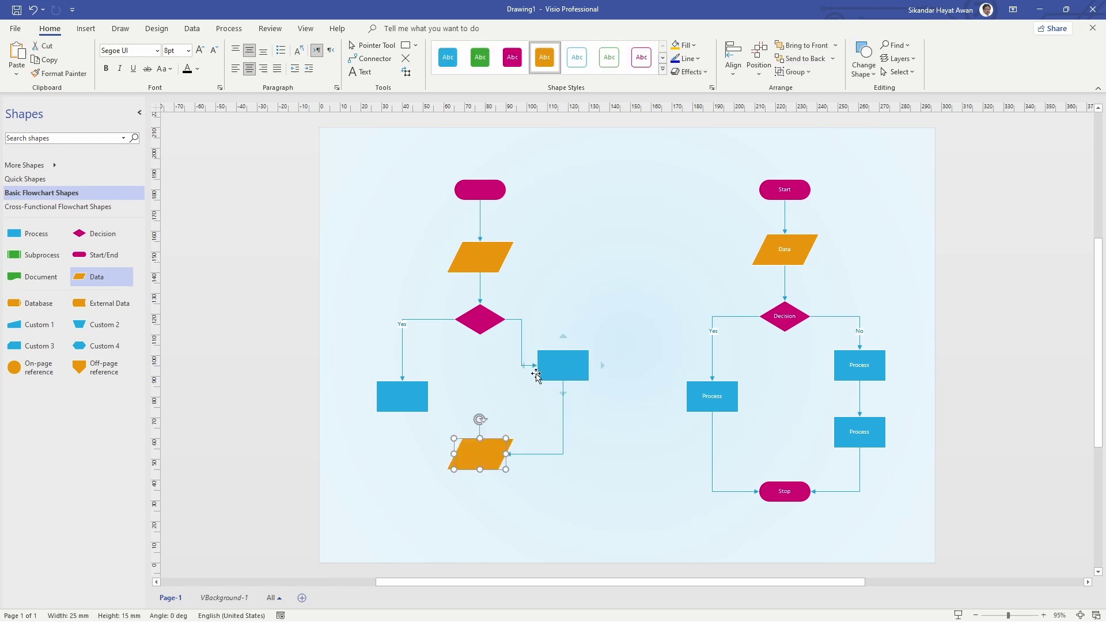
pyautogui.hotkey('ctrl', 'z')
pyautogui.click(521, 347)
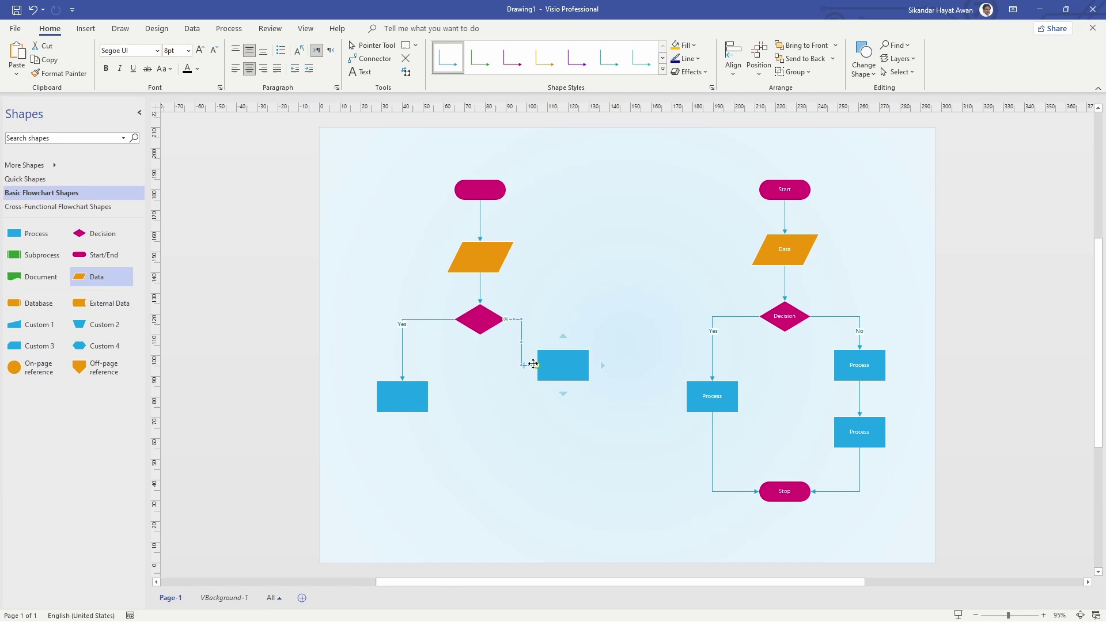
pyautogui.moveTo(536, 364); pyautogui.dragTo(562, 349)
pyautogui.doubleClick(548, 319)
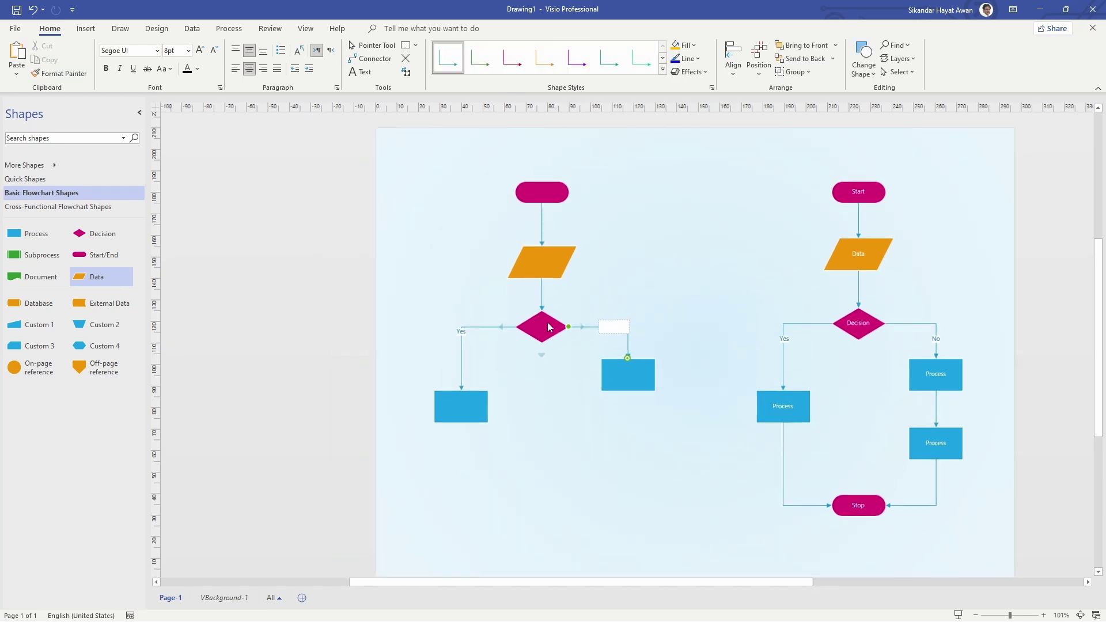
# - Label the right-hand connector 'No'
pyautogui.write('No')
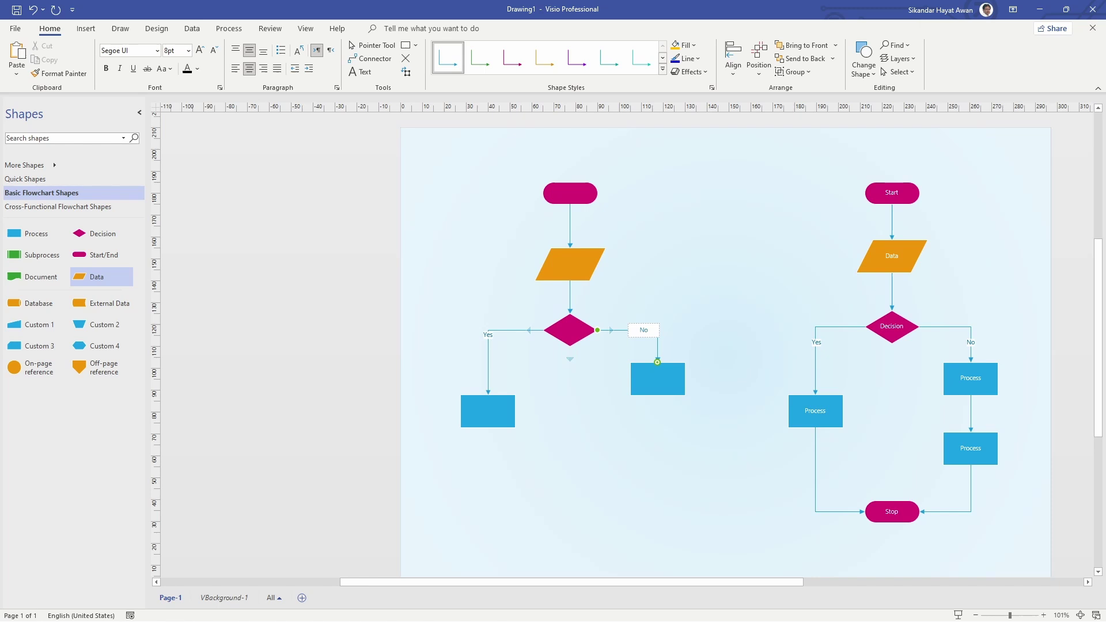
pyautogui.click(645, 463)
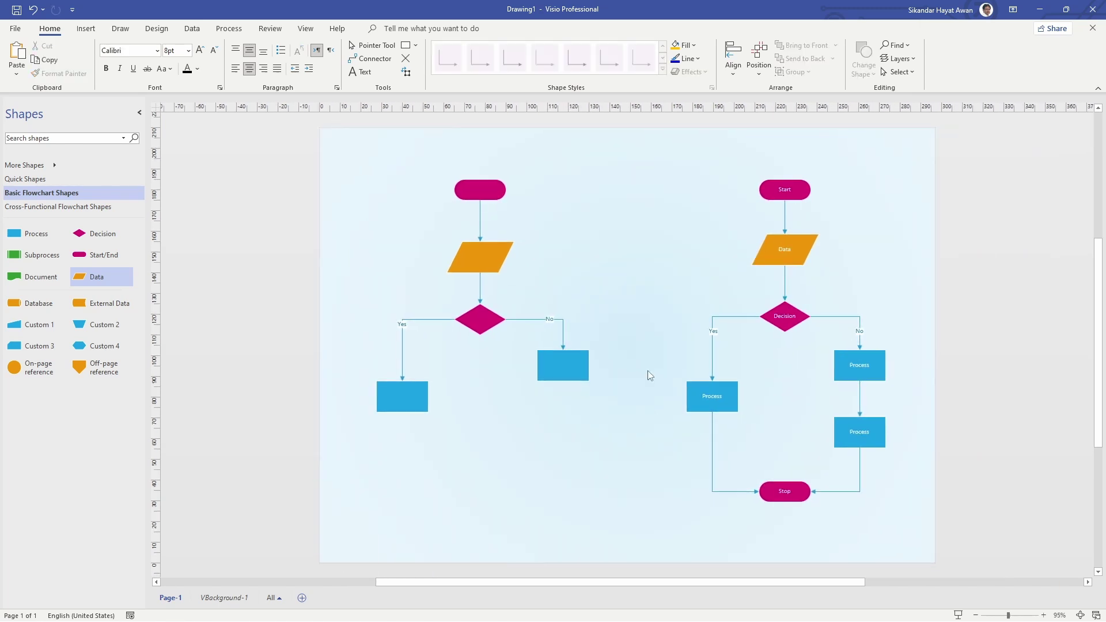
pyautogui.click(543, 320)
pyautogui.moveTo(543, 320); pyautogui.dragTo(596, 394)
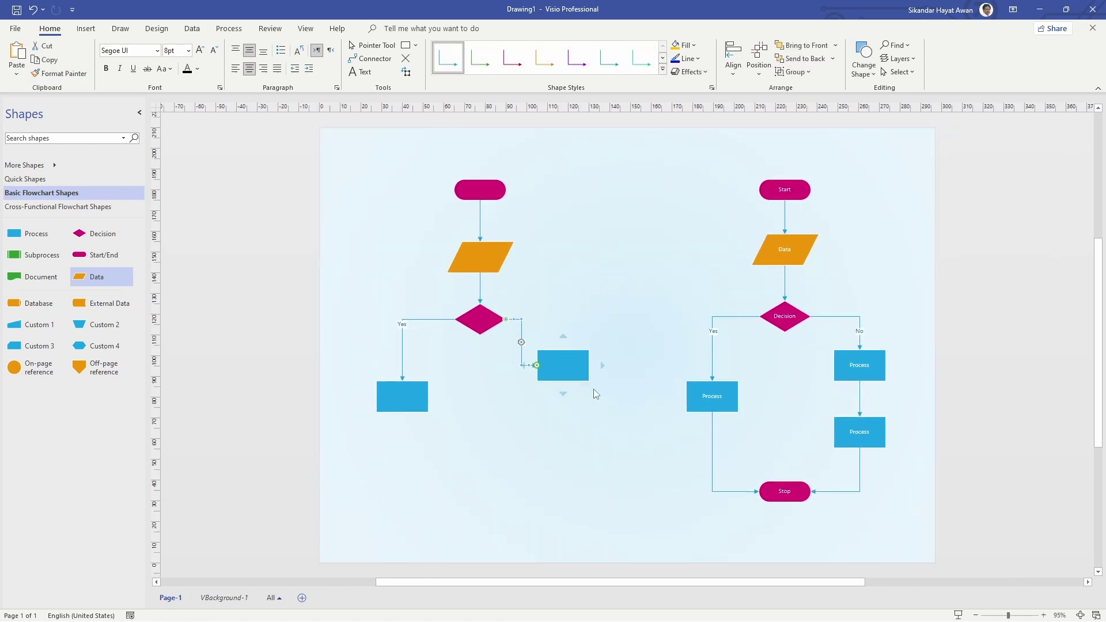
pyautogui.hotkey('ctrl', 'z')
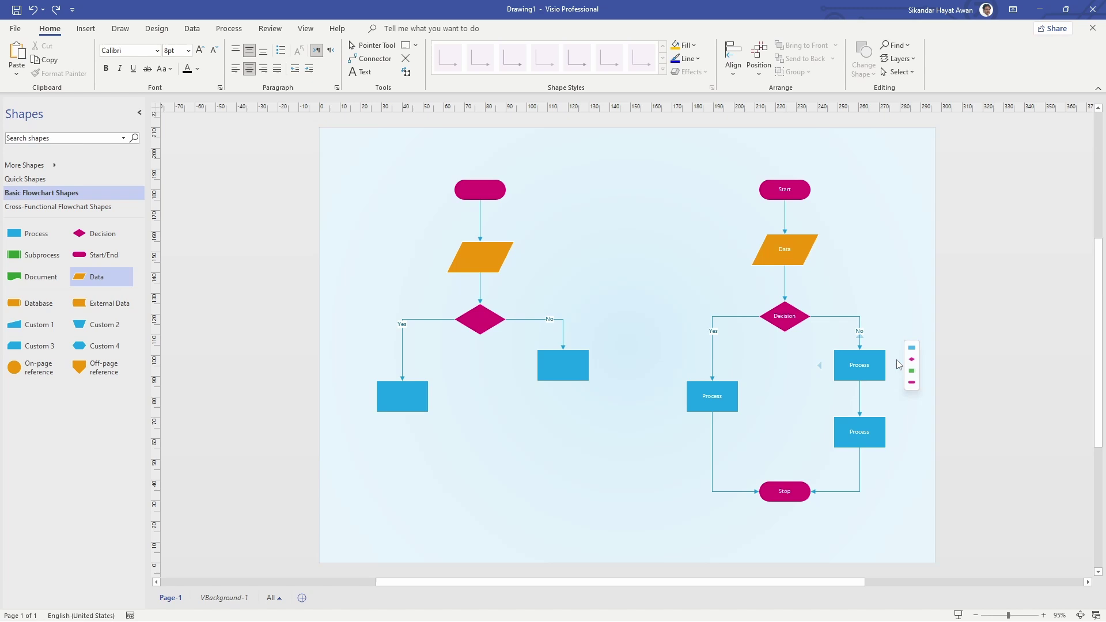
pyautogui.moveTo(524, 367)
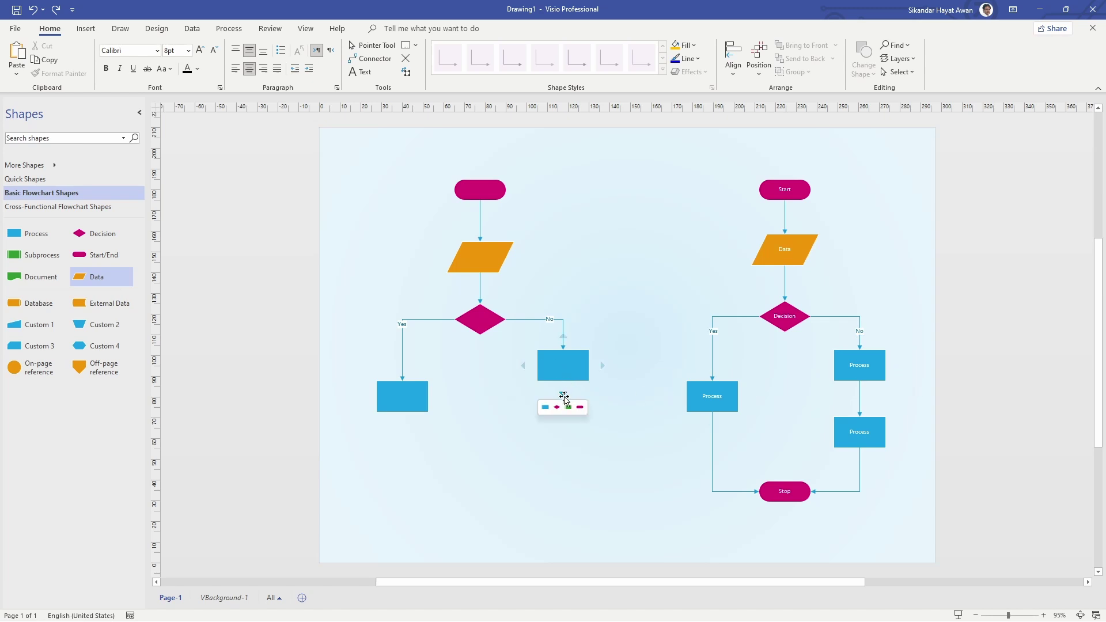
# - Add another Process box below the No box and an end terminator, shifted left toward the centre
pyautogui.click(545, 407)
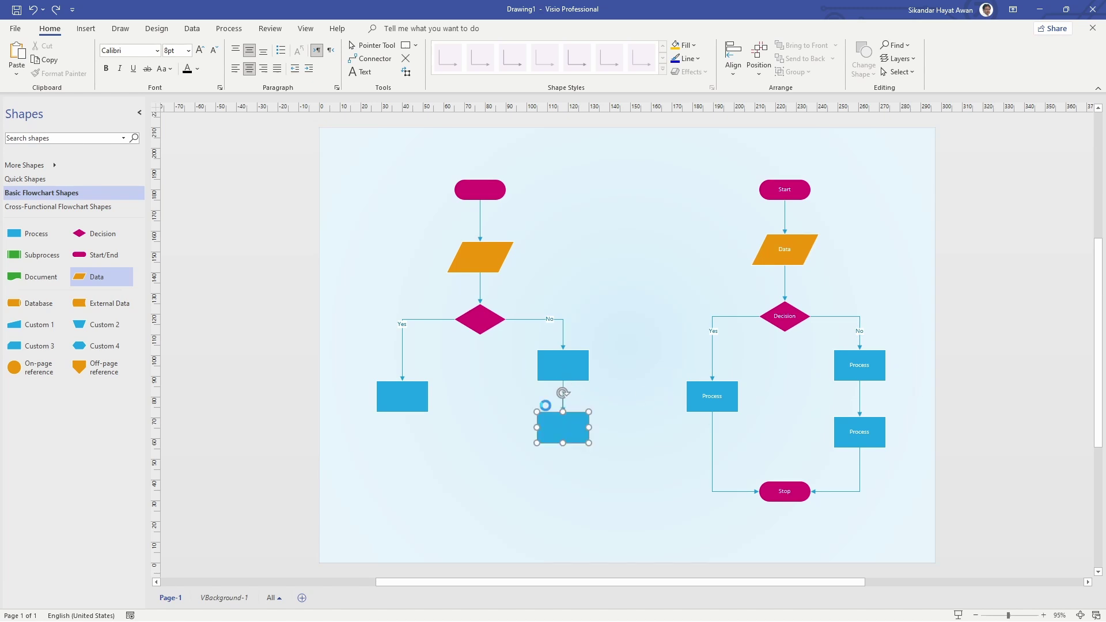
pyautogui.click(582, 470)
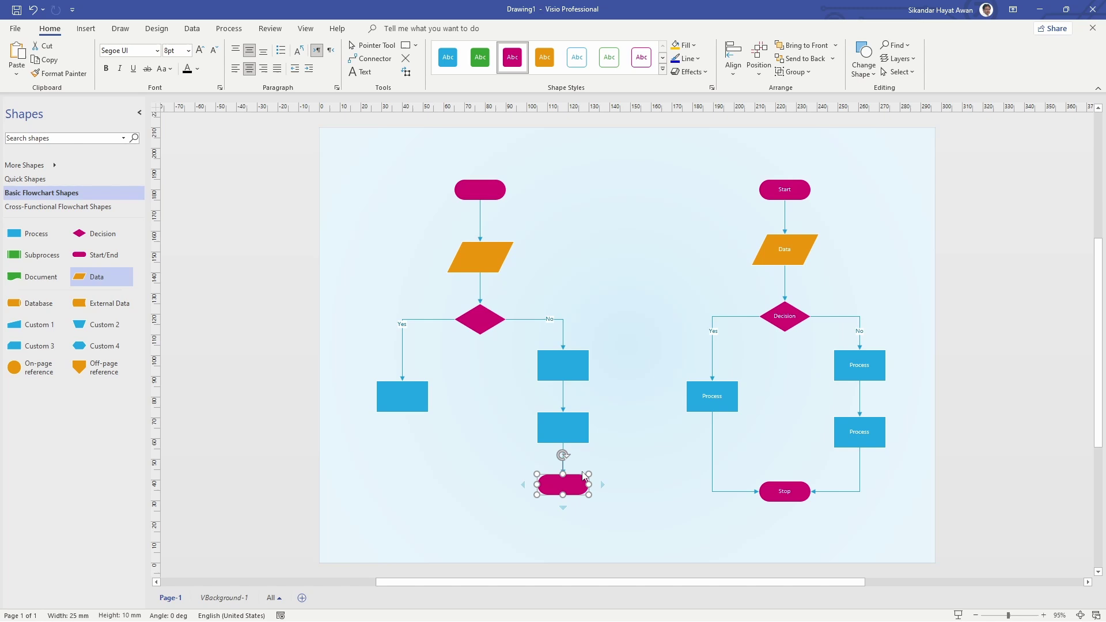
pyautogui.moveTo(574, 484); pyautogui.dragTo(490, 484)
pyautogui.click(597, 515)
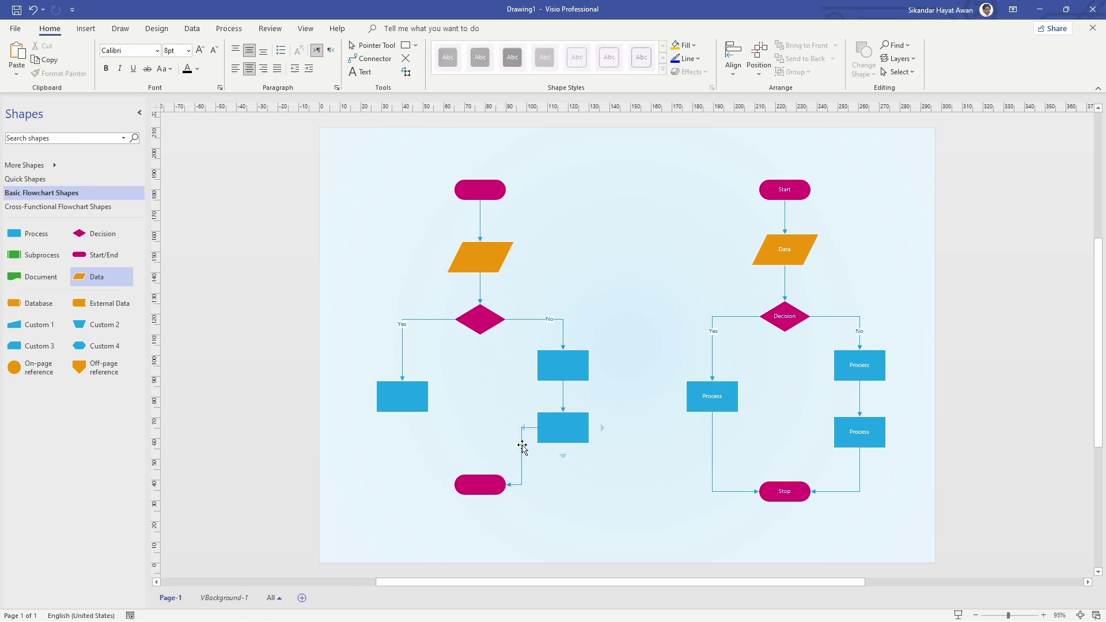
pyautogui.click(521, 443)
pyautogui.moveTo(567, 447); pyautogui.dragTo(567, 447)
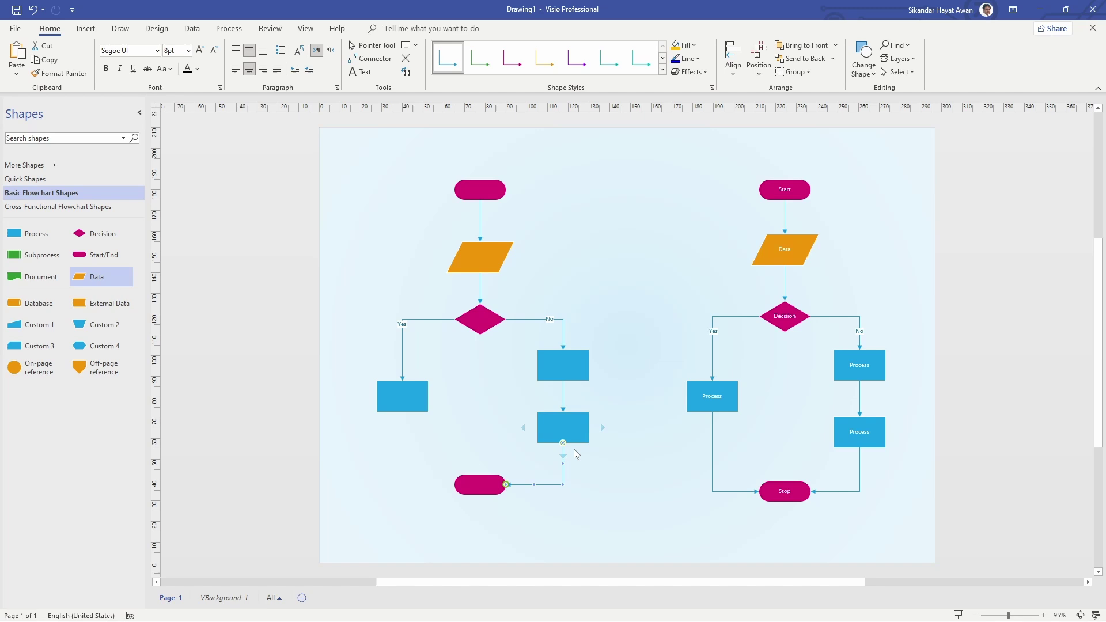
pyautogui.click(606, 474)
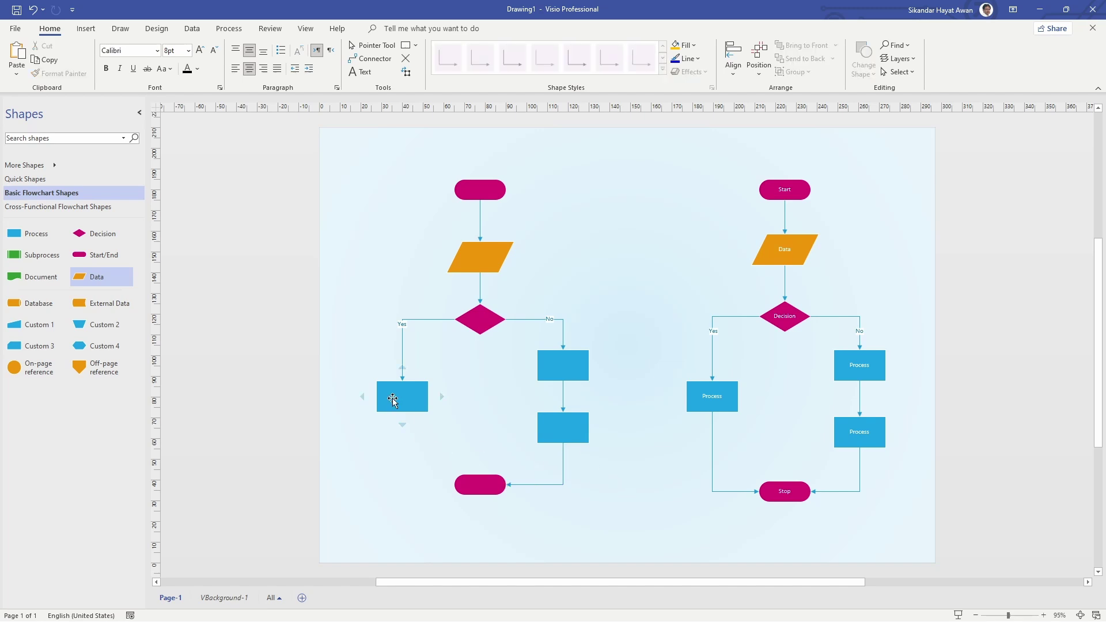
# - Connect the bottom of the left Process box to the end terminator
pyautogui.moveTo(403, 422)
pyautogui.moveTo(403, 423); pyautogui.dragTo(454, 484)
pyautogui.moveTo(437, 394); pyautogui.dragTo(402, 406)
pyautogui.click(616, 483)
# - Label the top terminator, data shape and diamond Start, Data and Decision
pyautogui.doubleClick(478, 191)
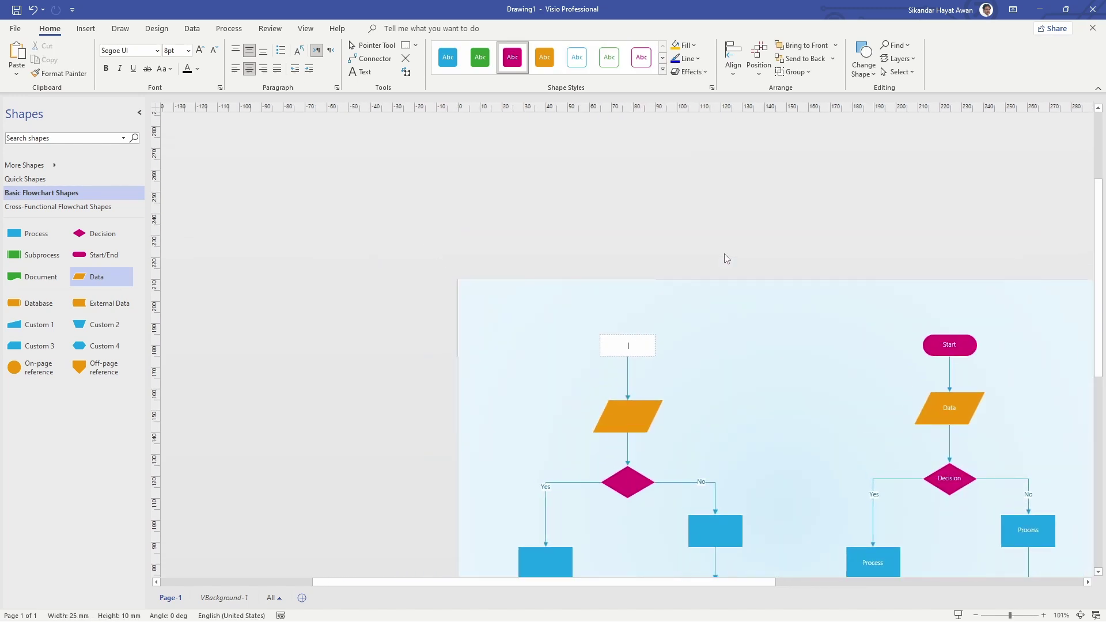
pyautogui.write('Start')
pyautogui.doubleClick(626, 418)
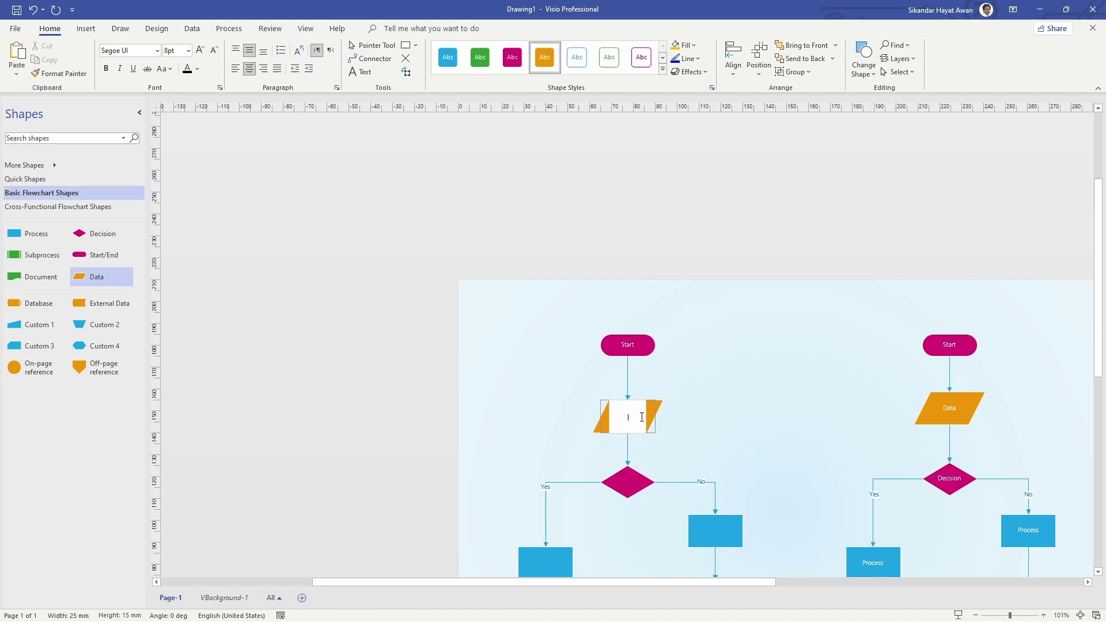
pyautogui.write('Data')
pyautogui.doubleClick(648, 484)
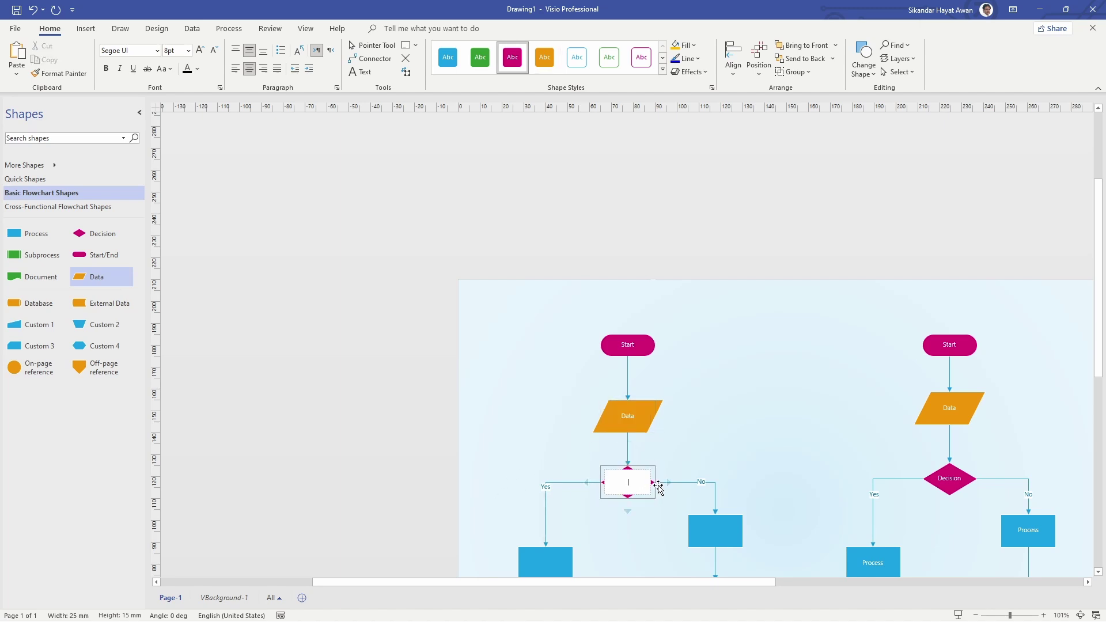
pyautogui.write('Decision')
pyautogui.click(741, 448)
pyautogui.scroll(-3, 752, 441)
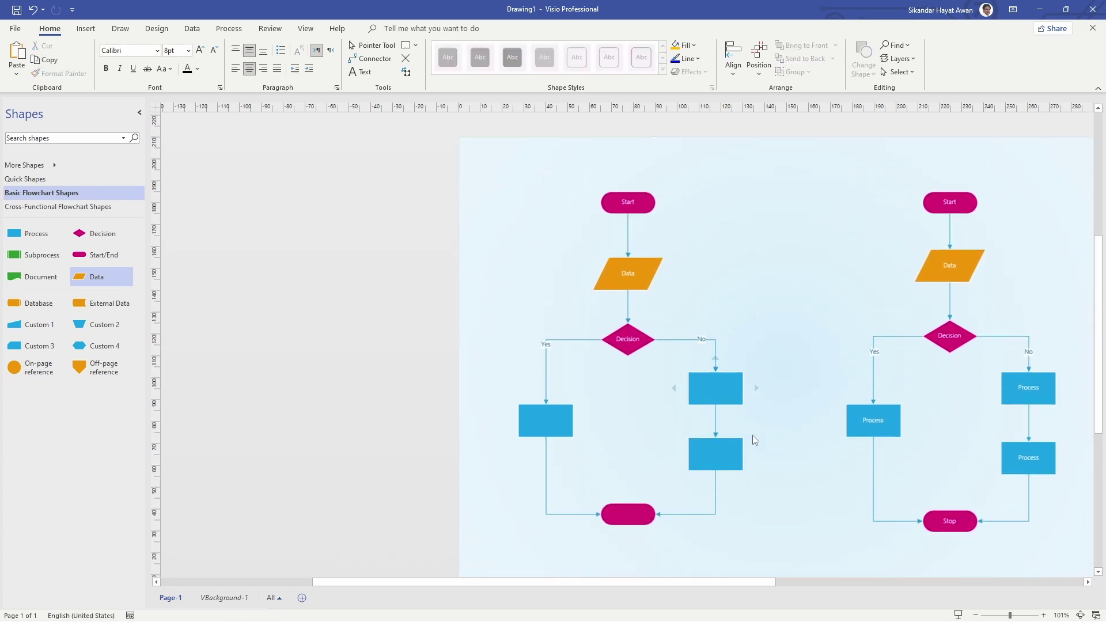
pyautogui.scroll(-2, 795, 484)
pyautogui.scroll(4, 922, 527)
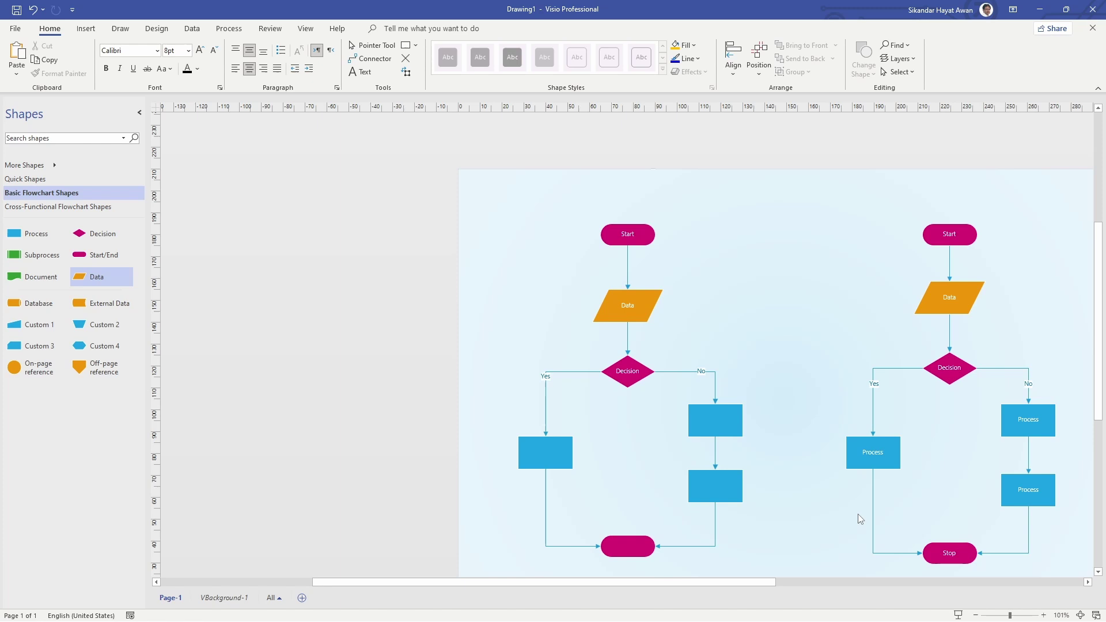
pyautogui.scroll(-1, 864, 517)
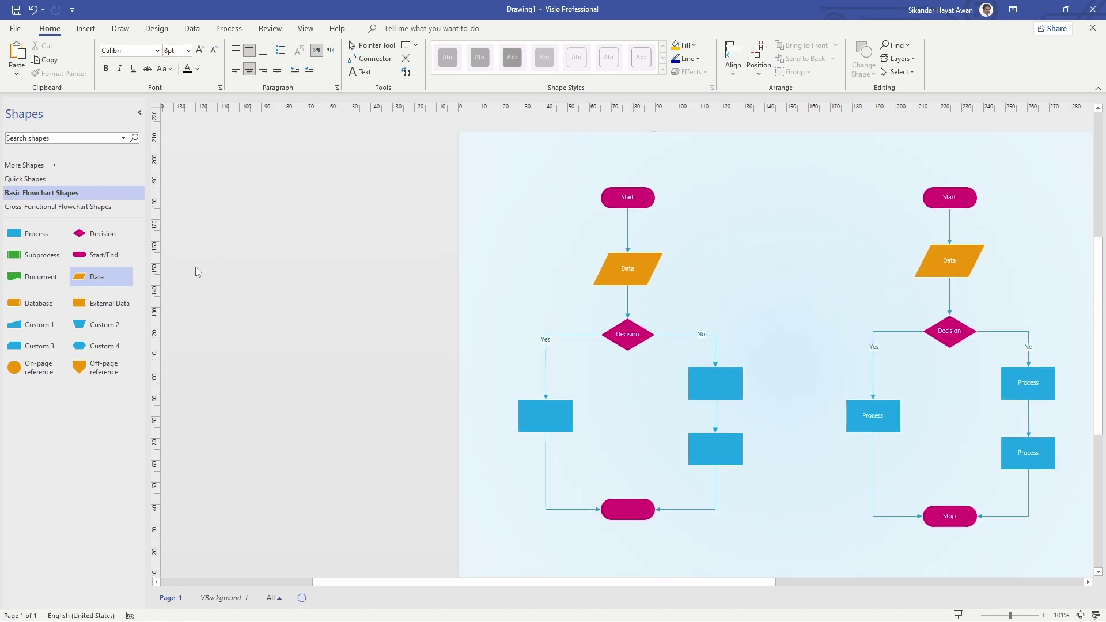
pyautogui.scroll(2, 288, 409)
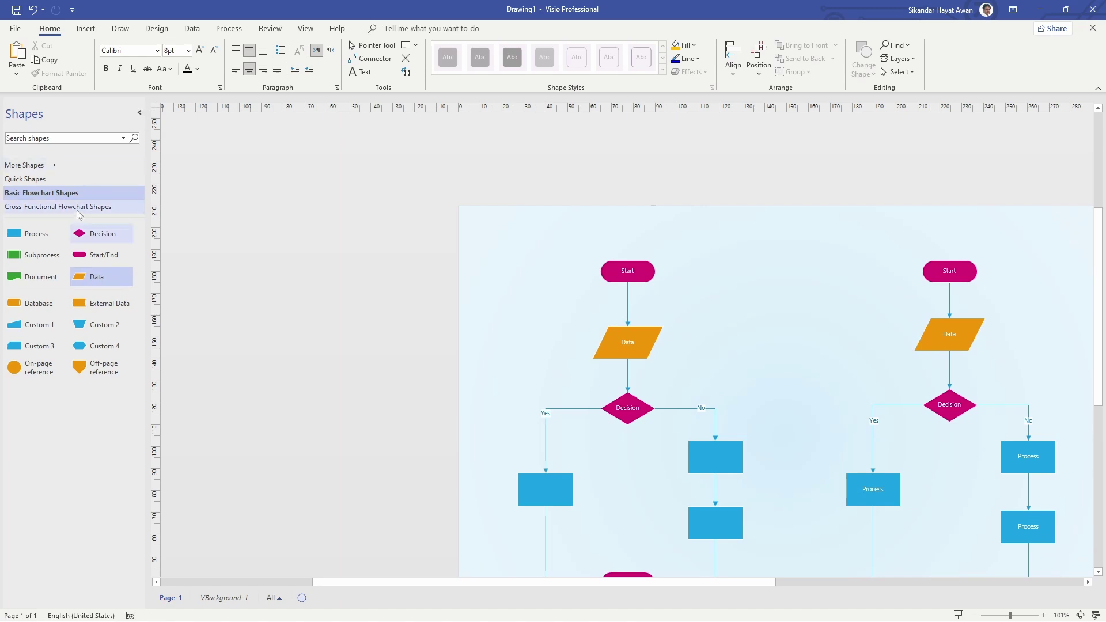
pyautogui.click(17, 179)
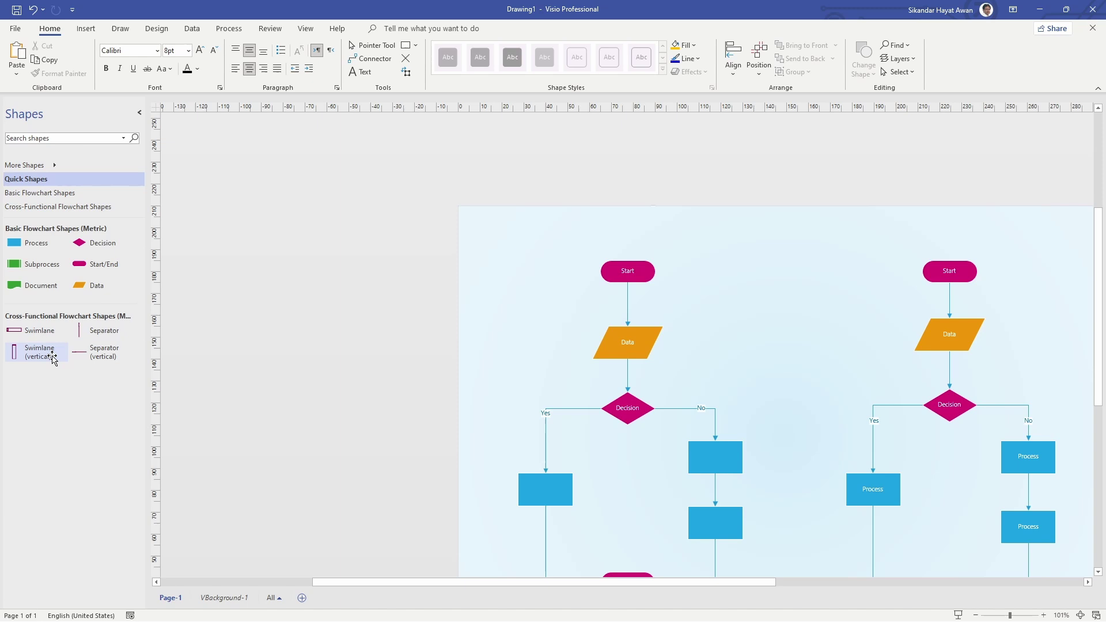
pyautogui.click(57, 168)
pyautogui.moveTo(211, 173)
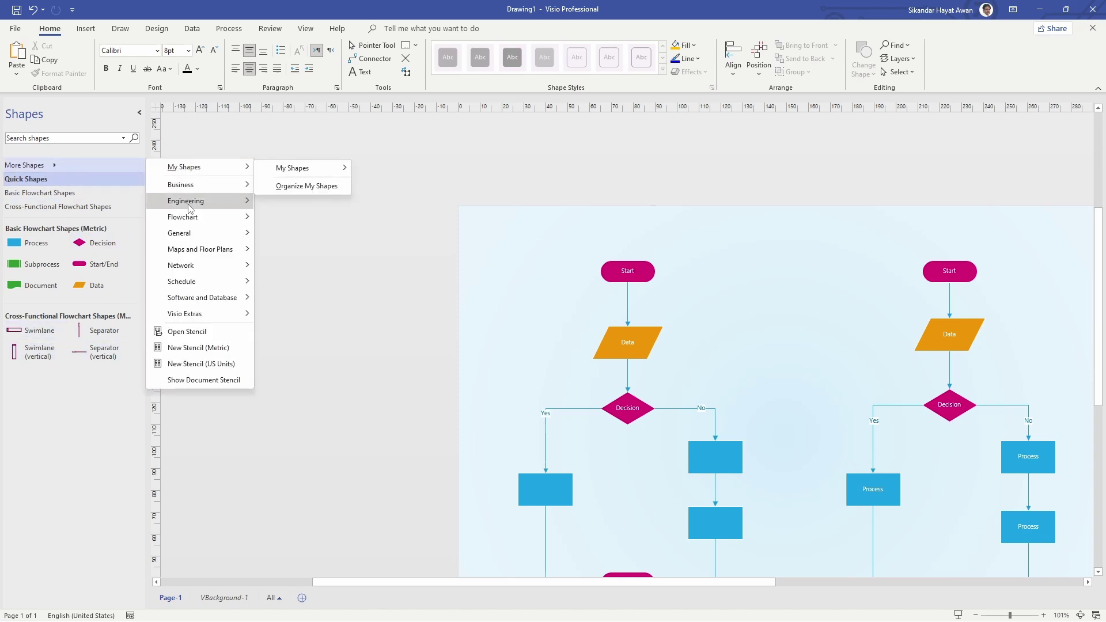
pyautogui.click(57, 167)
pyautogui.click(67, 207)
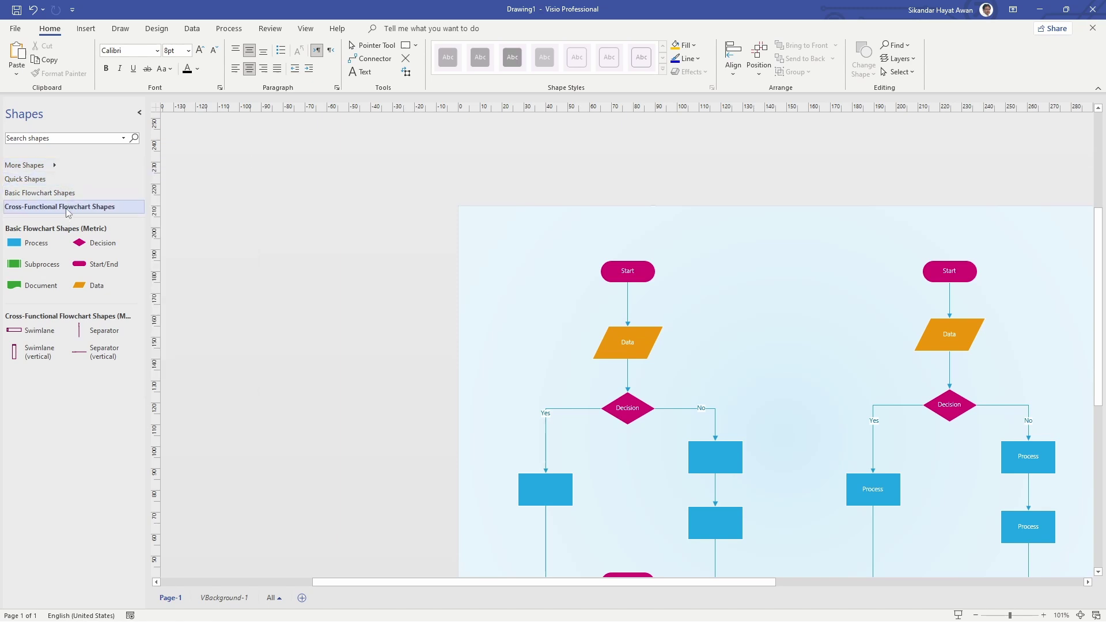
pyautogui.click(58, 193)
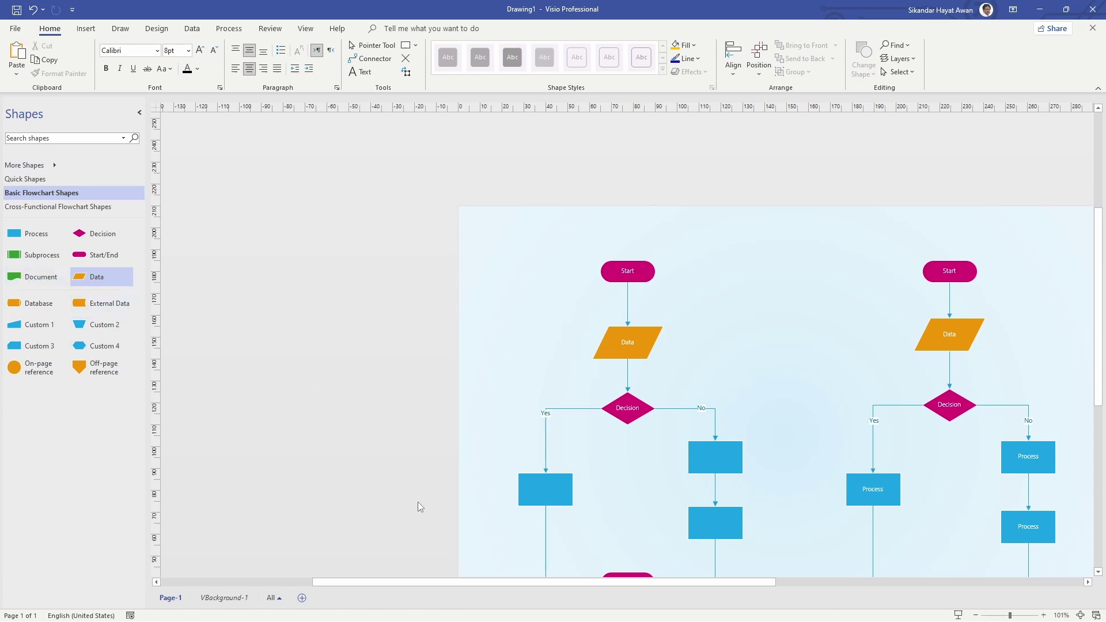
# - Scroll the canvas to centre both flowcharts and switch to the Insert ribbon
pyautogui.moveTo(722, 583); pyautogui.dragTo(817, 590)
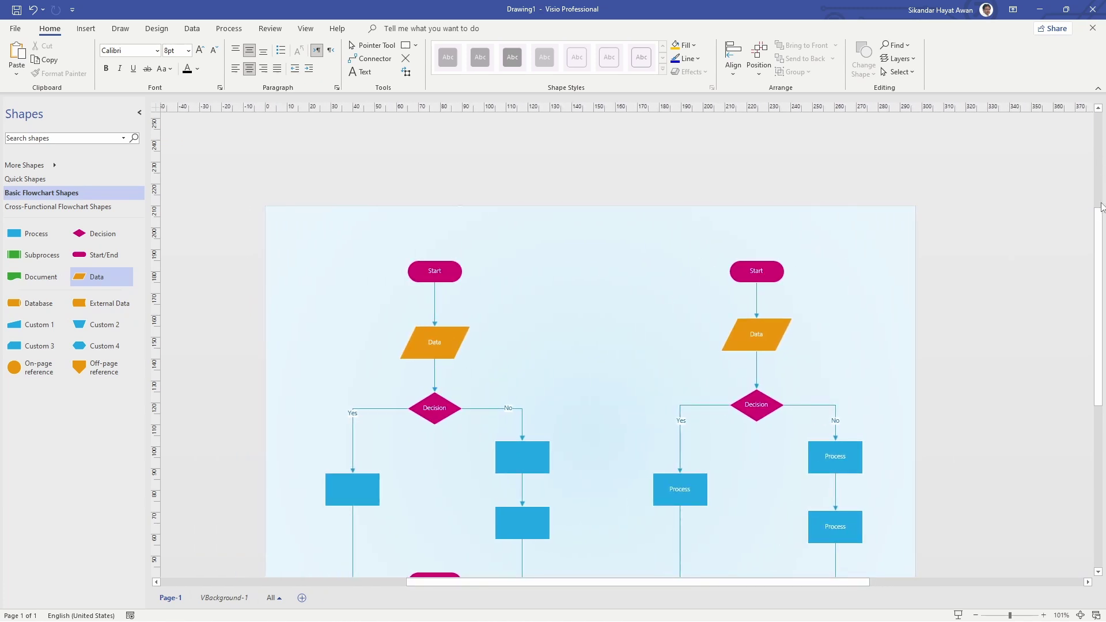
pyautogui.moveTo(1102, 208); pyautogui.dragTo(1102, 243)
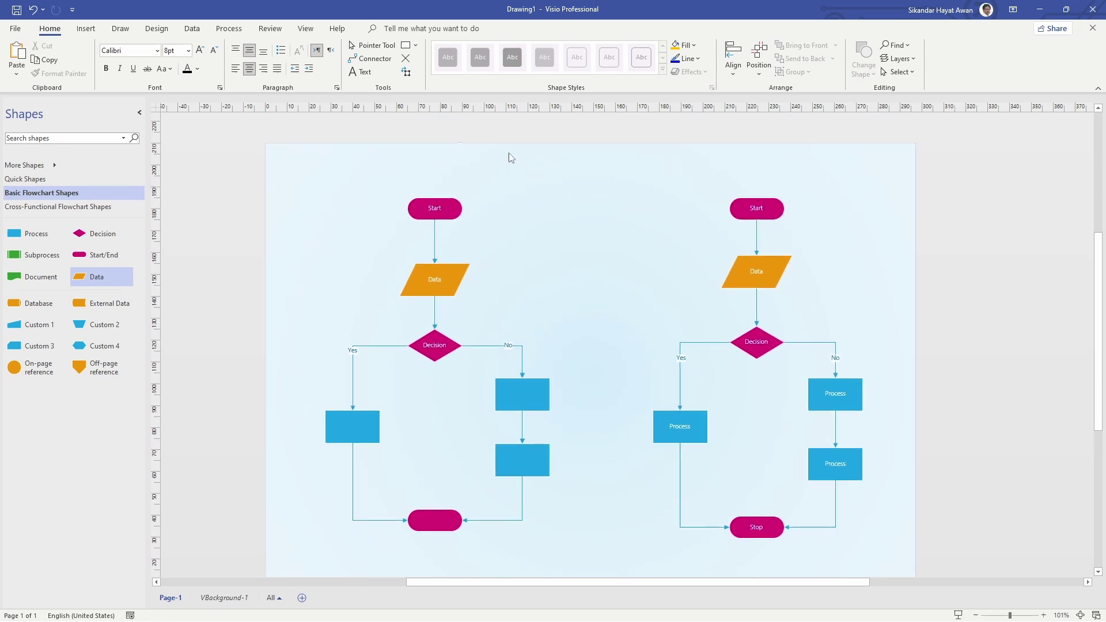
pyautogui.click(87, 29)
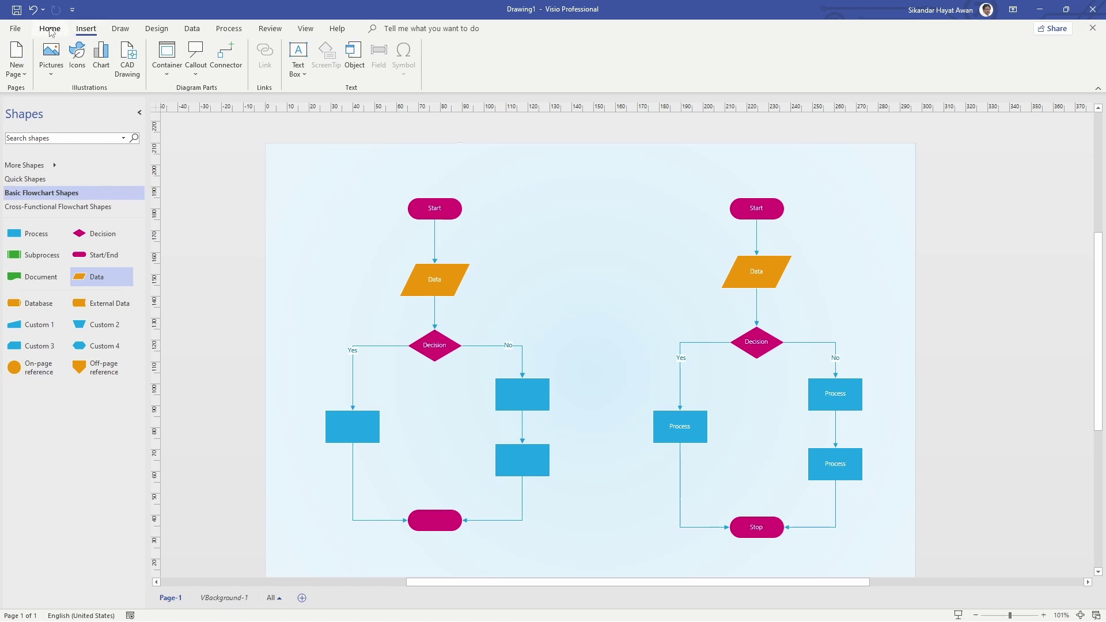
# - Leave the start screen for the drawing and look over the Home, Design, Draw and Insert ribbons
pyautogui.click(16, 29)
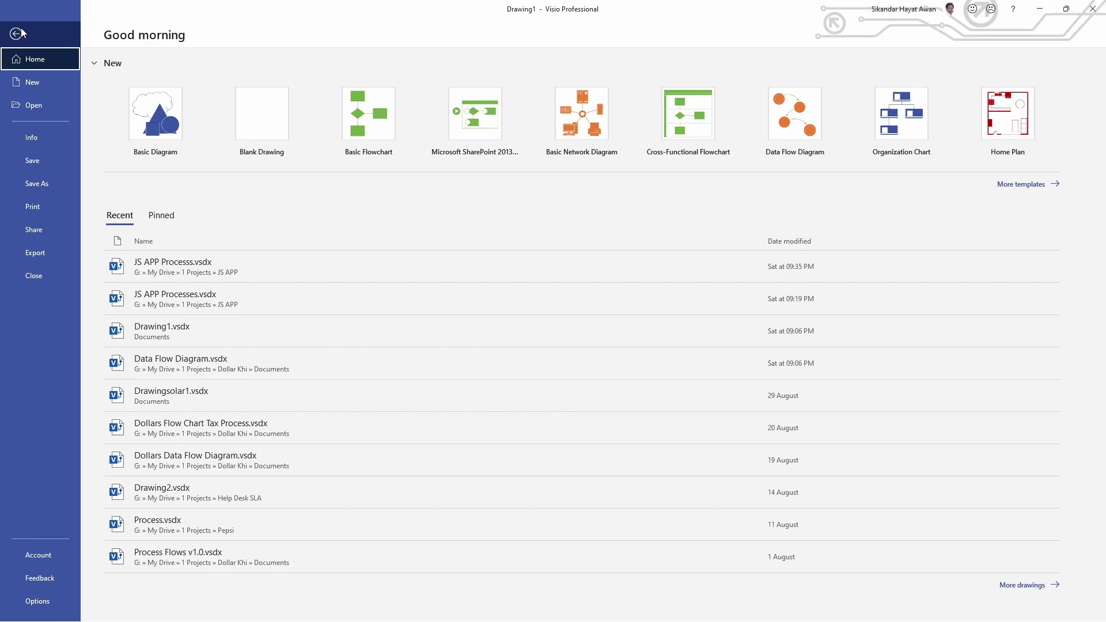
pyautogui.click(20, 33)
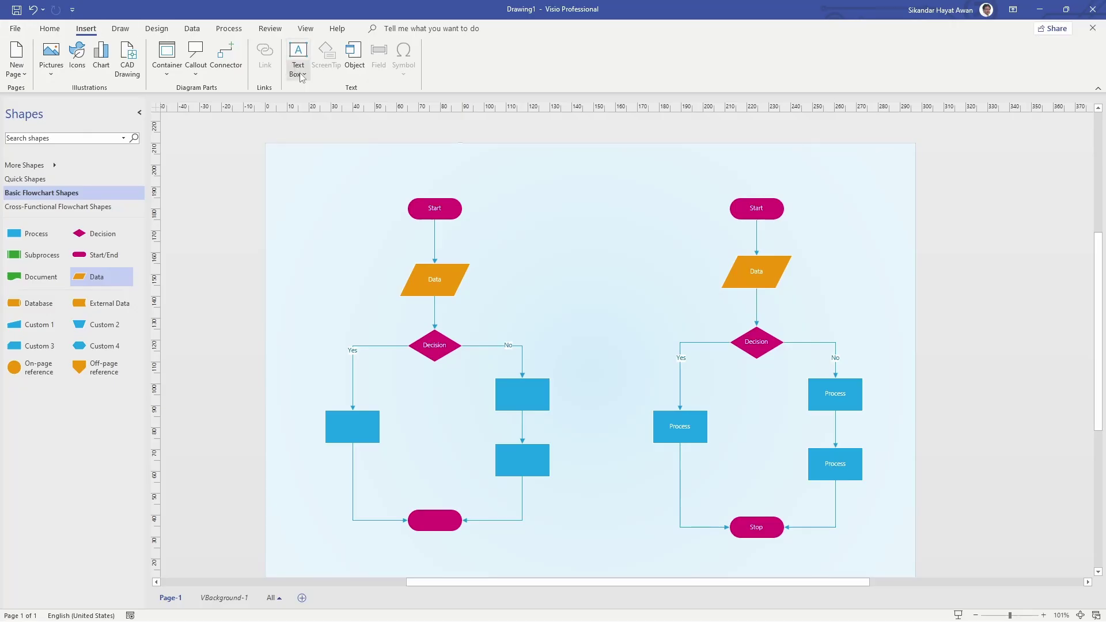
pyautogui.click(50, 29)
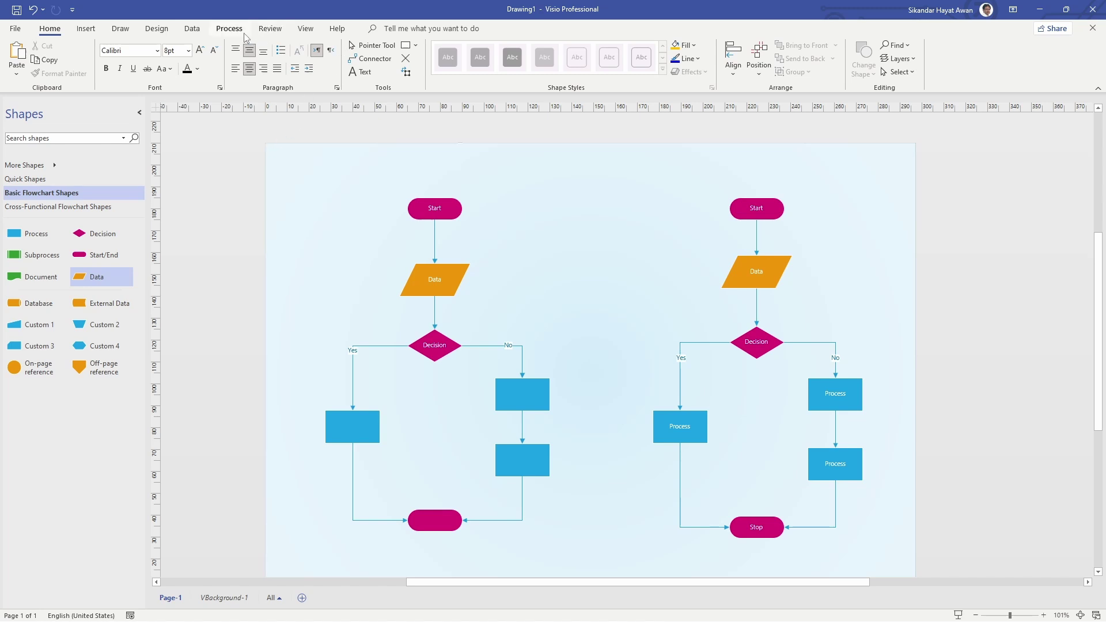
pyautogui.click(160, 31)
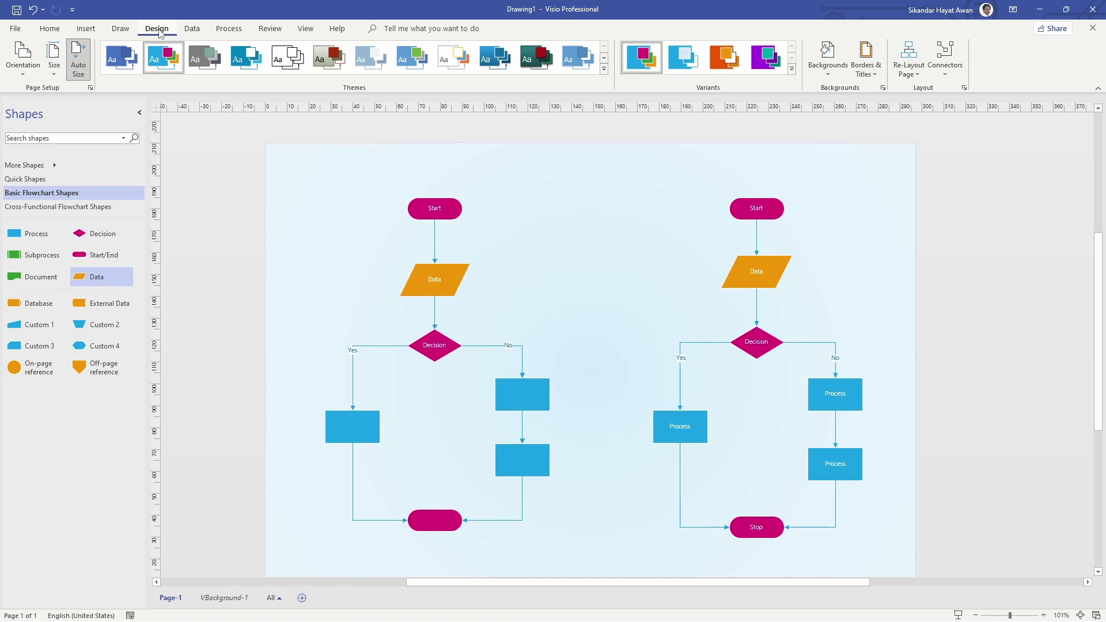
pyautogui.click(124, 30)
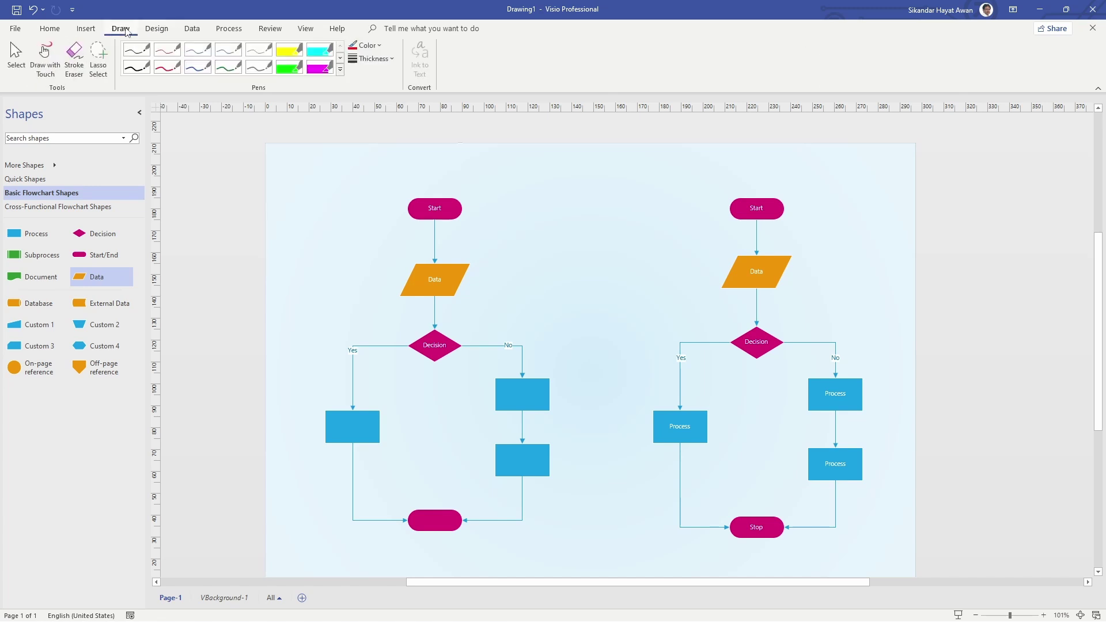
pyautogui.click(88, 30)
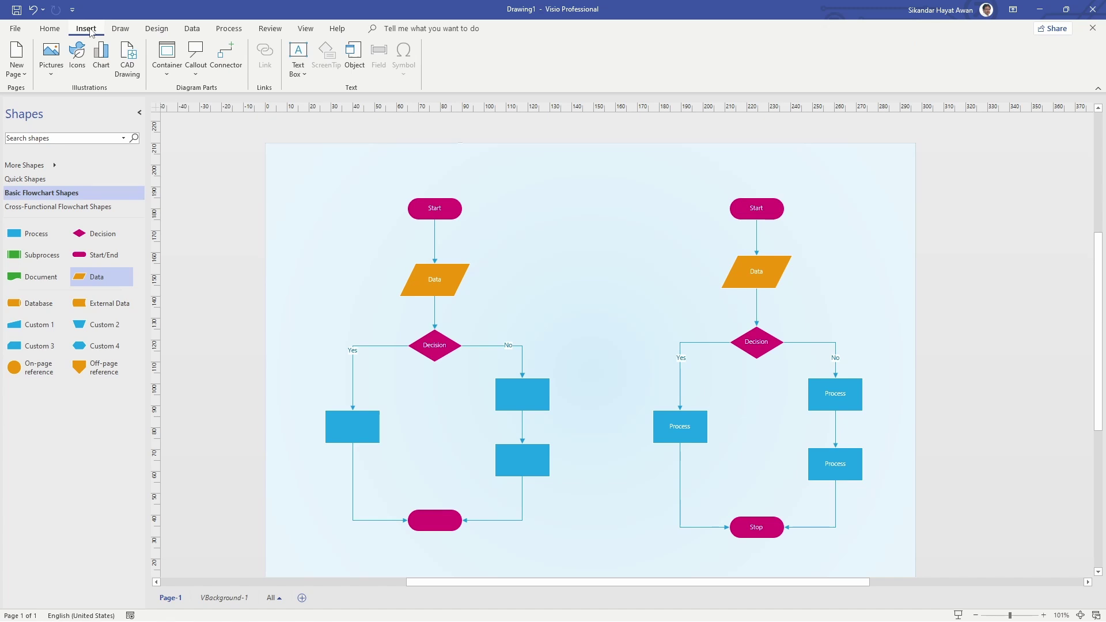
# - Browse the Process, View, Review and Data ribbons, finishing on the Design ribbon
pyautogui.click(228, 30)
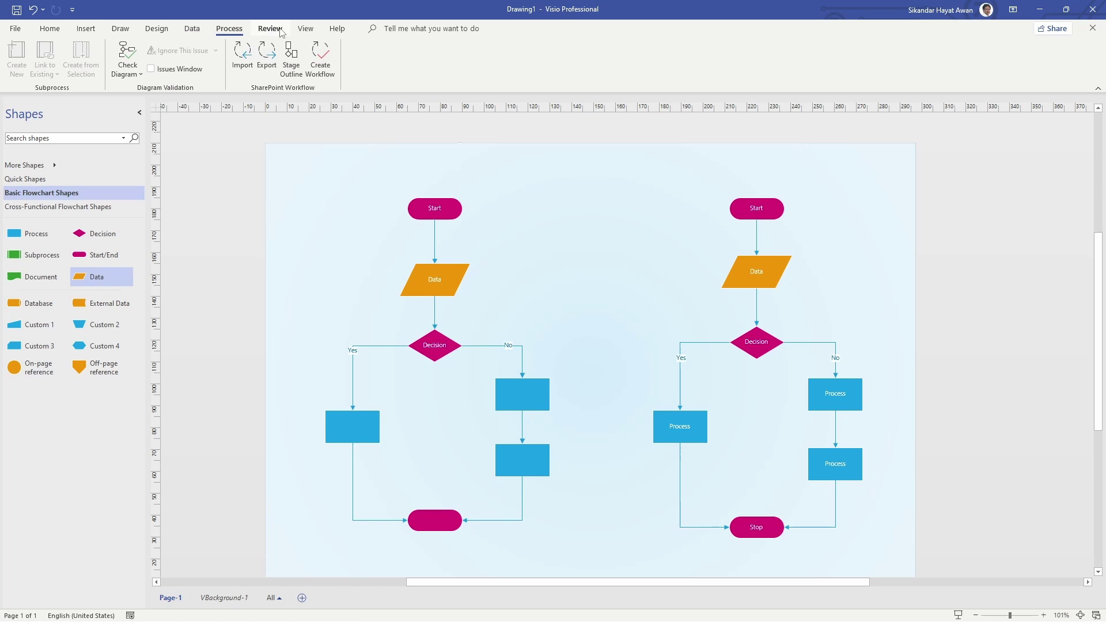
pyautogui.click(86, 29)
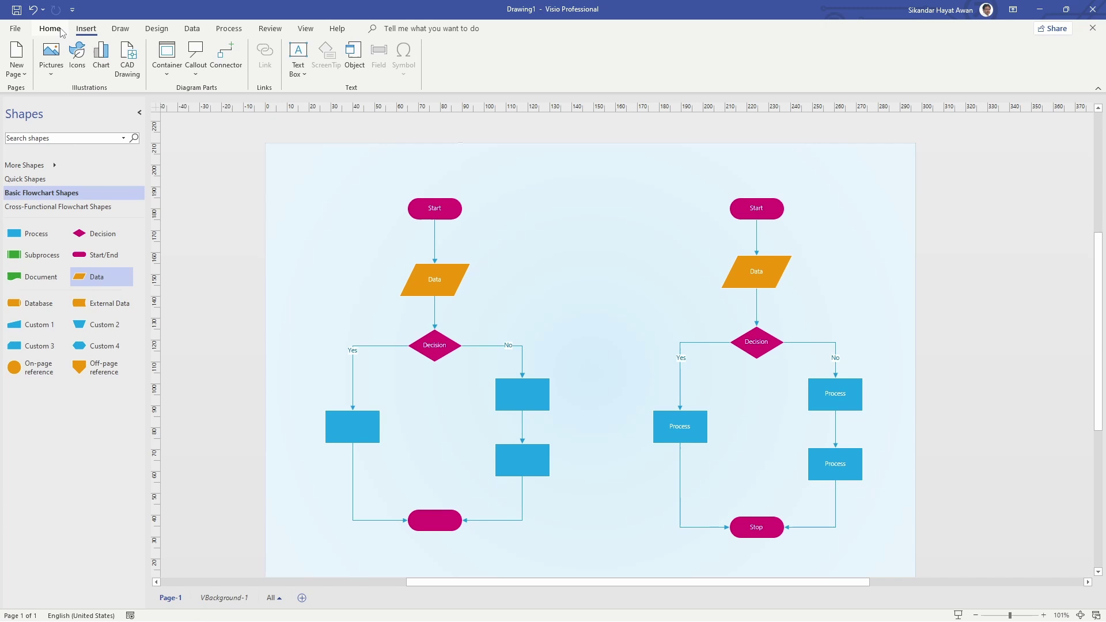
pyautogui.click(58, 32)
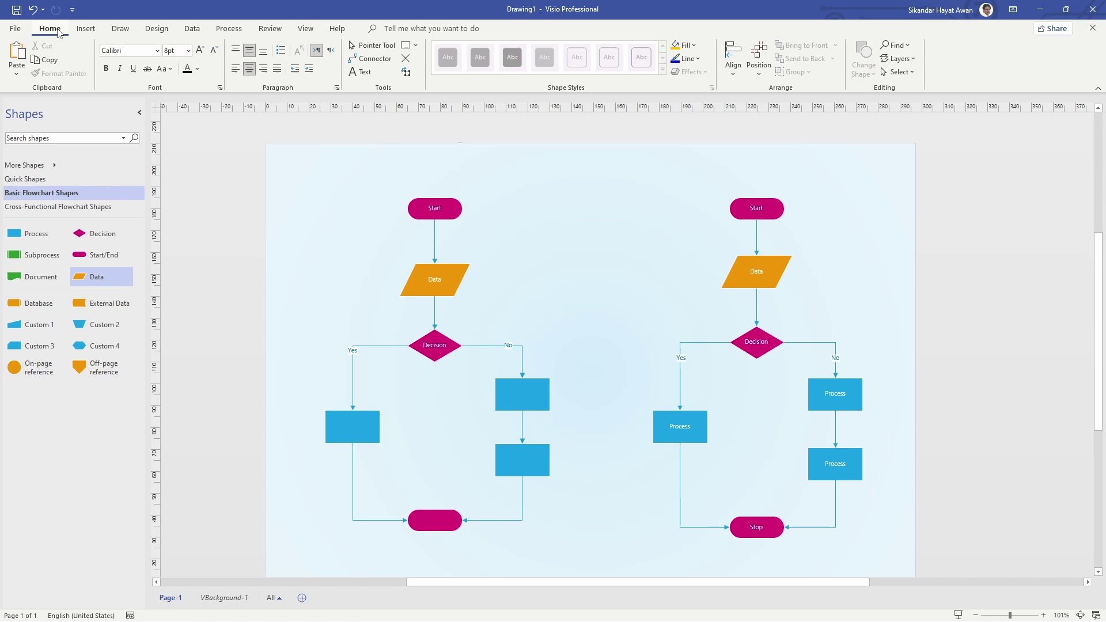
pyautogui.click(307, 30)
pyautogui.click(280, 30)
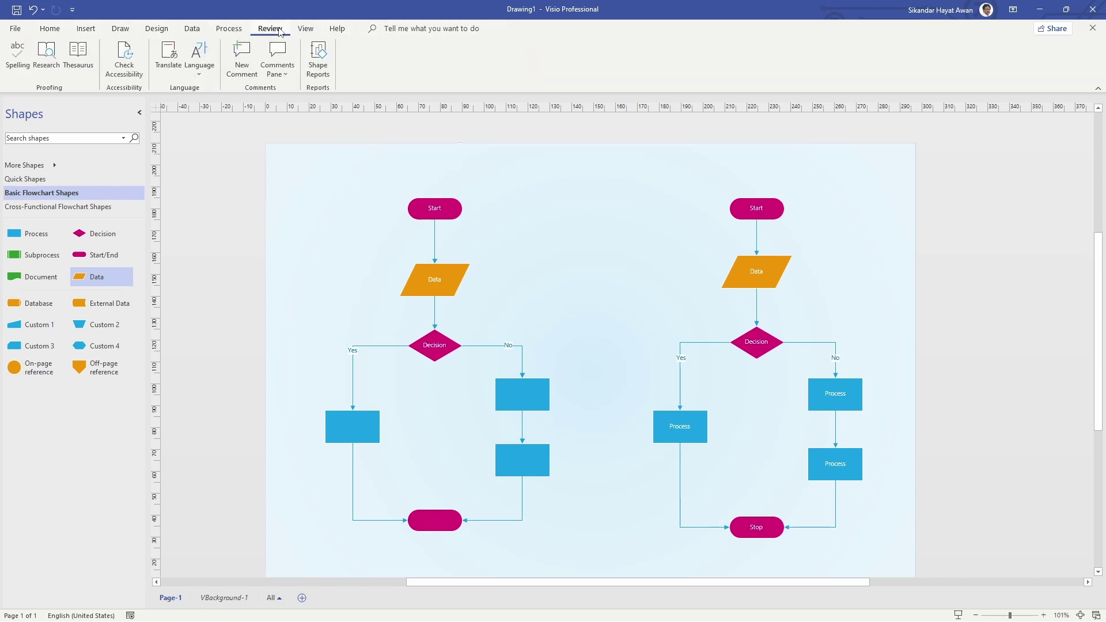
pyautogui.click(244, 32)
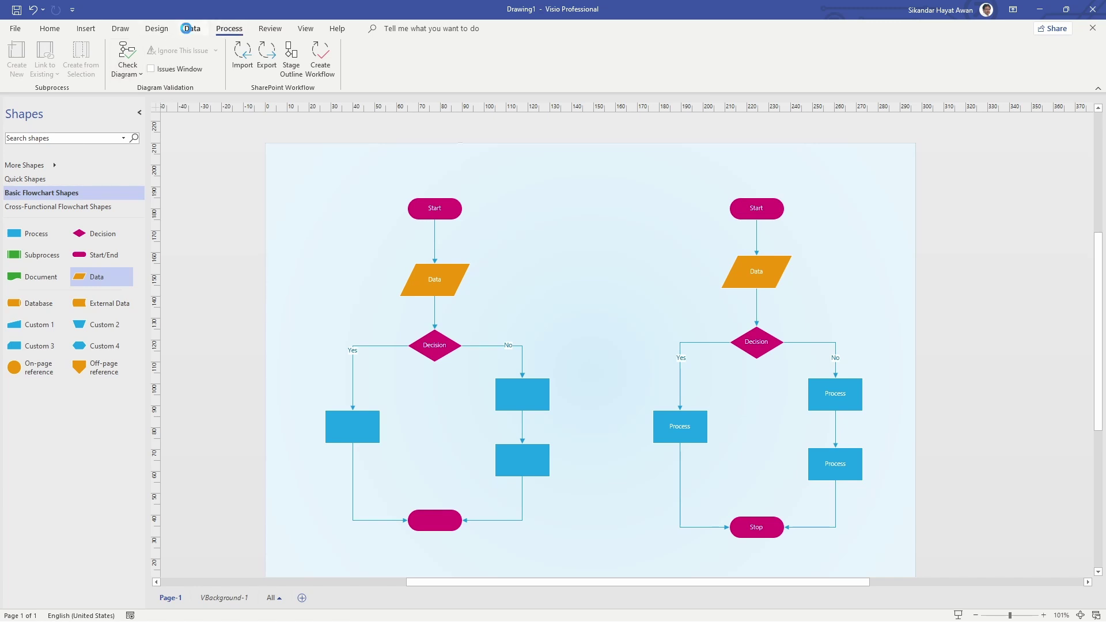
pyautogui.click(190, 30)
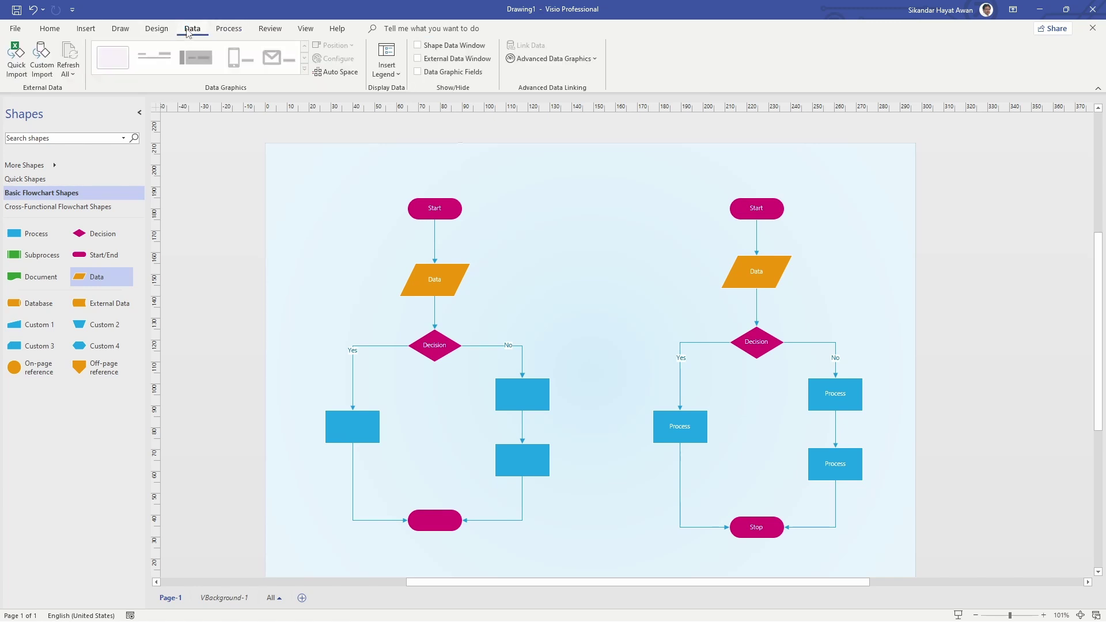
pyautogui.click(157, 30)
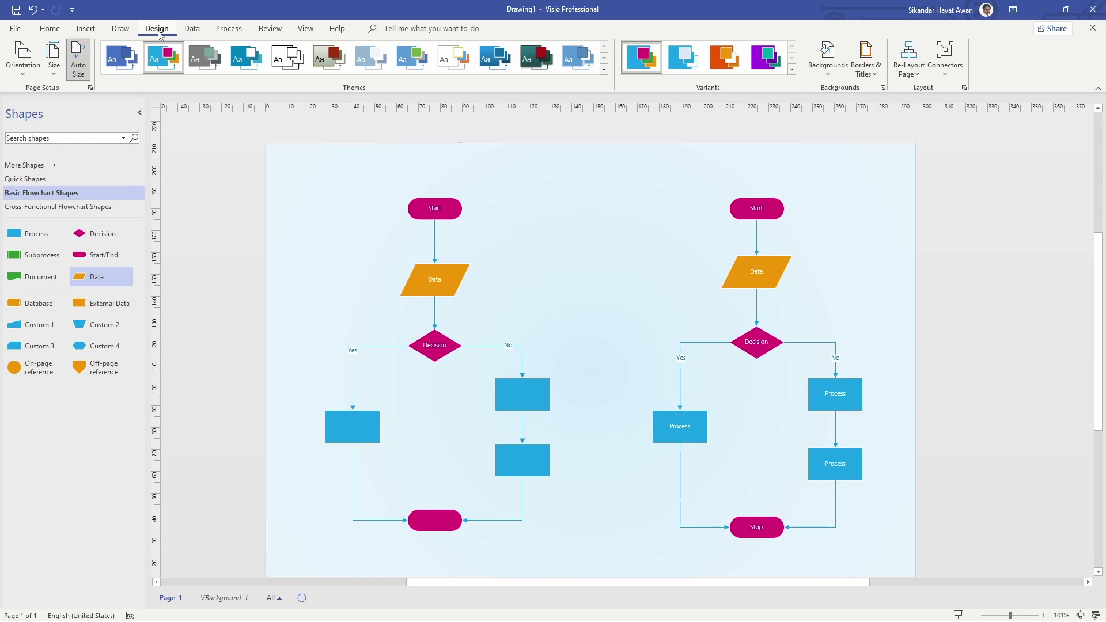
pyautogui.click(50, 30)
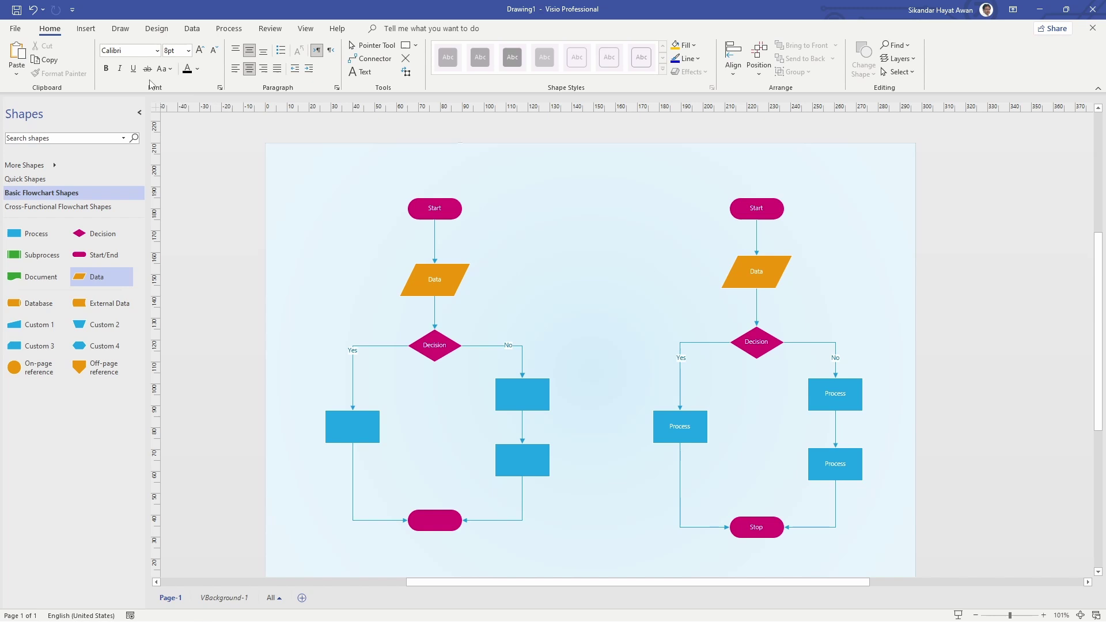
pyautogui.click(156, 29)
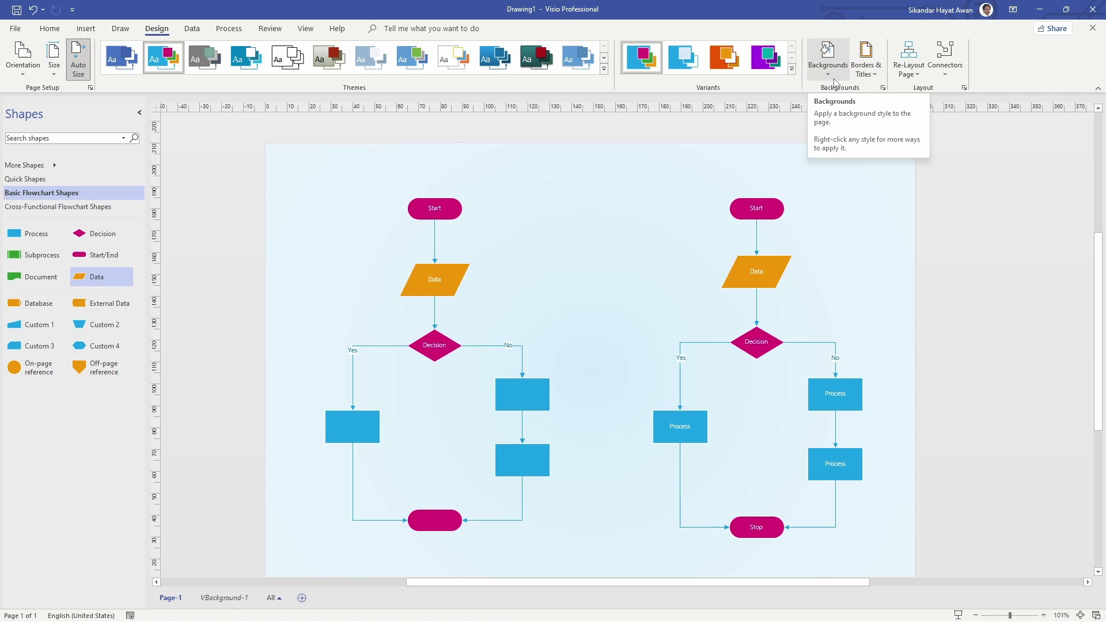
# - Try orange, green and blue-line border styles, settling on the orange title bar with green date
pyautogui.click(880, 81)
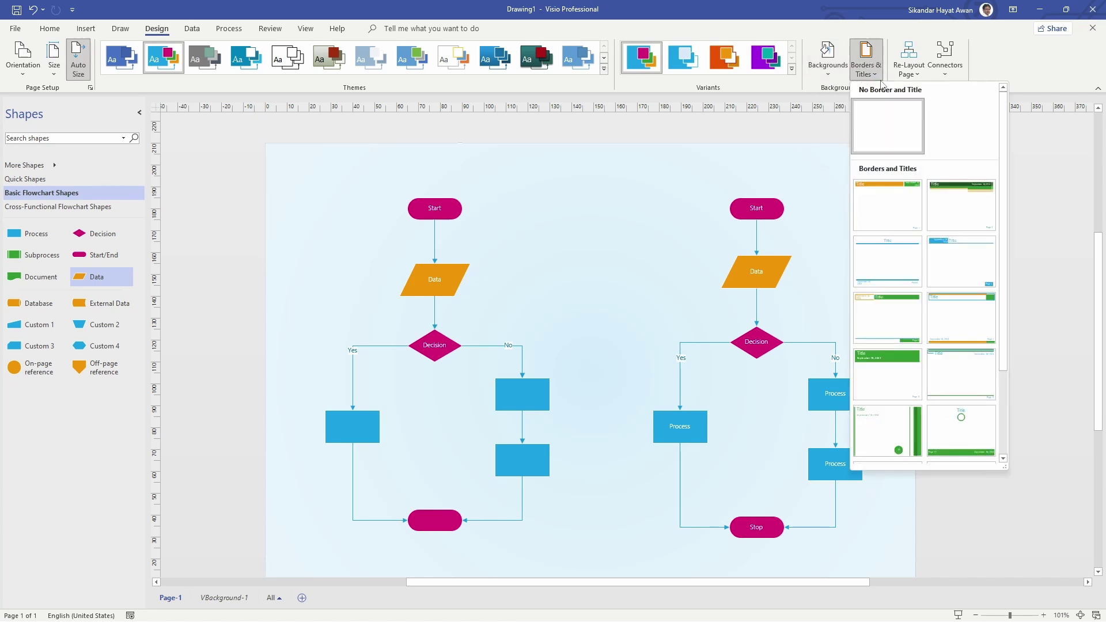
pyautogui.click(885, 212)
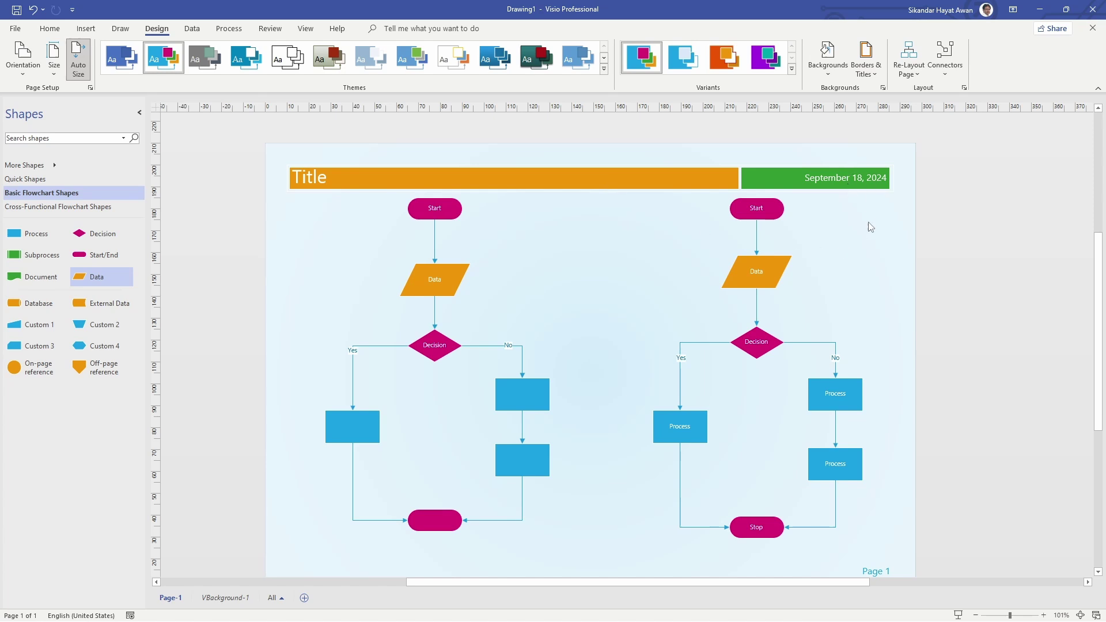
pyautogui.click(866, 64)
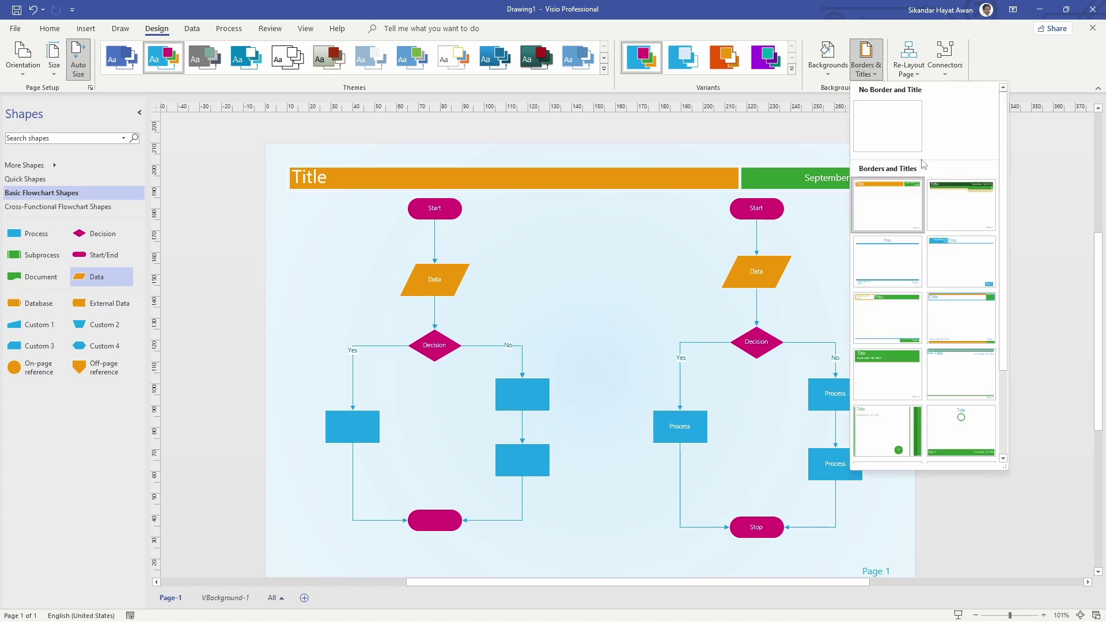
pyautogui.click(966, 208)
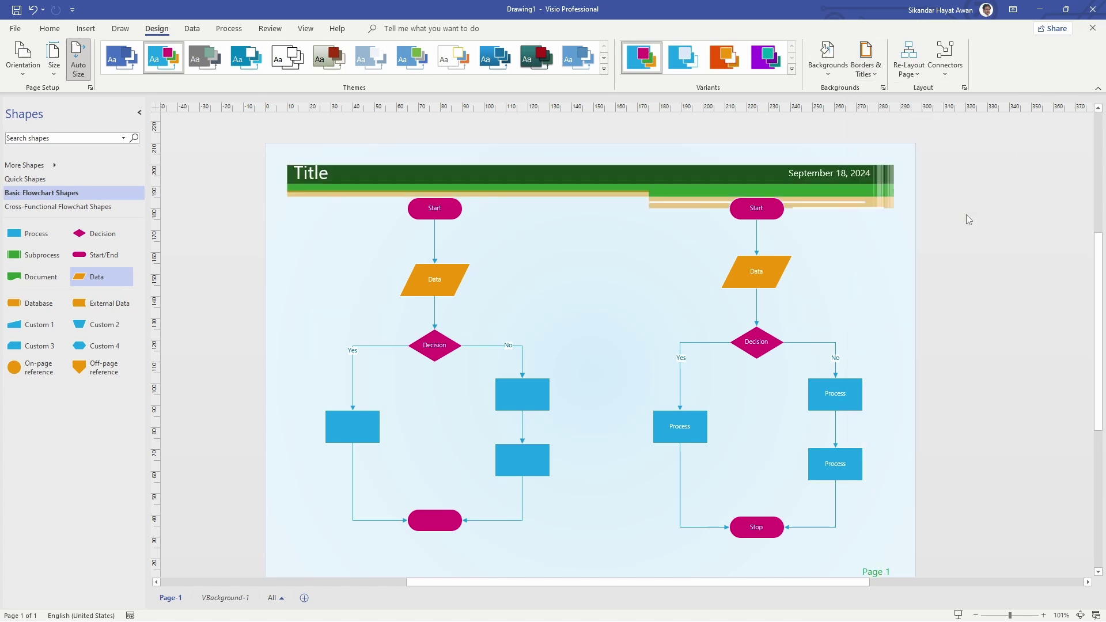
pyautogui.click(879, 76)
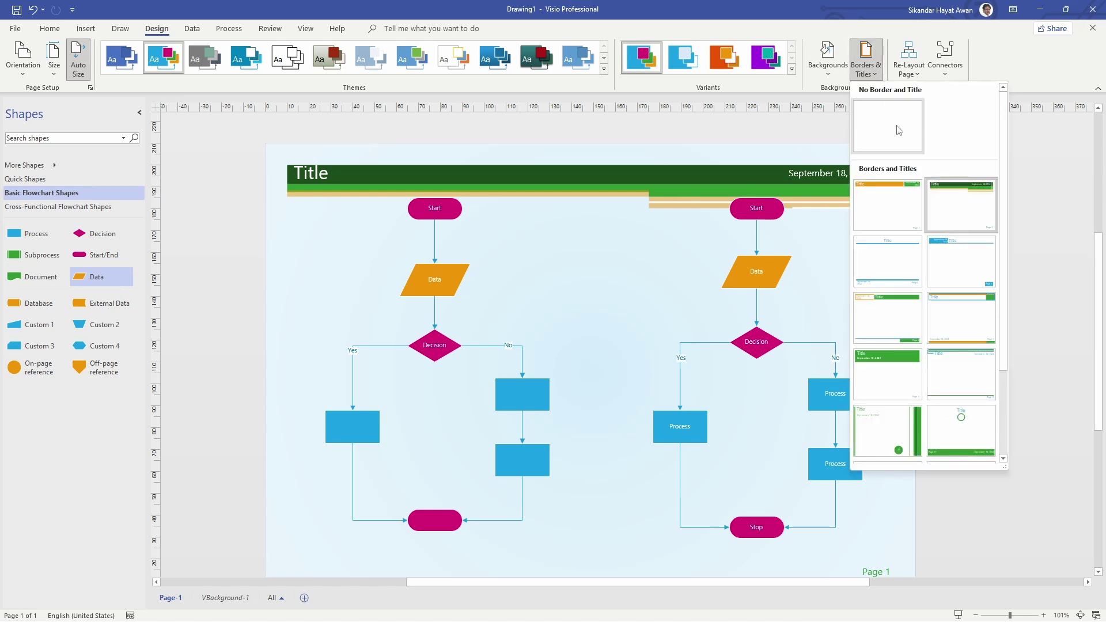
pyautogui.click(897, 263)
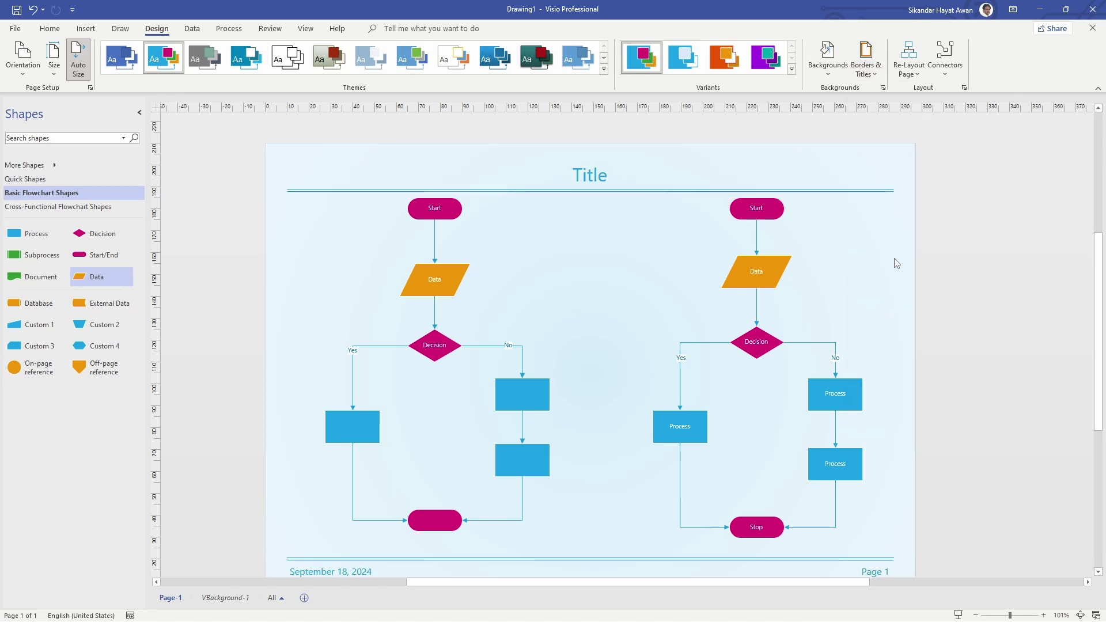
pyautogui.click(875, 76)
pyautogui.click(892, 222)
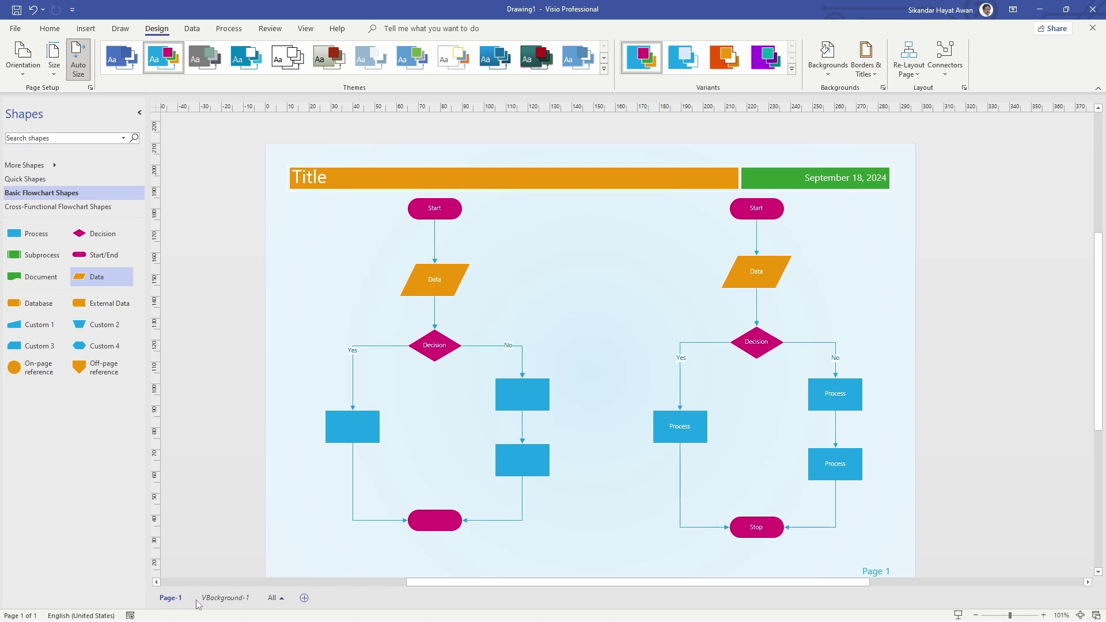
# - On the VBackground-1 page, retitle the bar 'My first flowchart', then return to Page-1
pyautogui.click(243, 599)
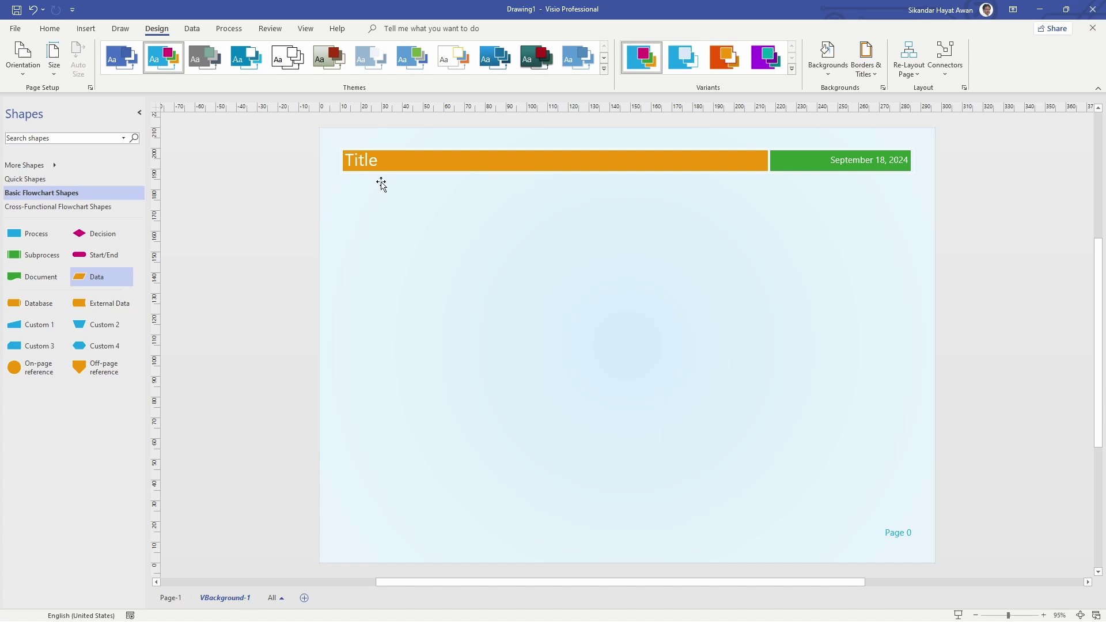
pyautogui.click(361, 164)
pyautogui.click(361, 164)
pyautogui.click(361, 164)
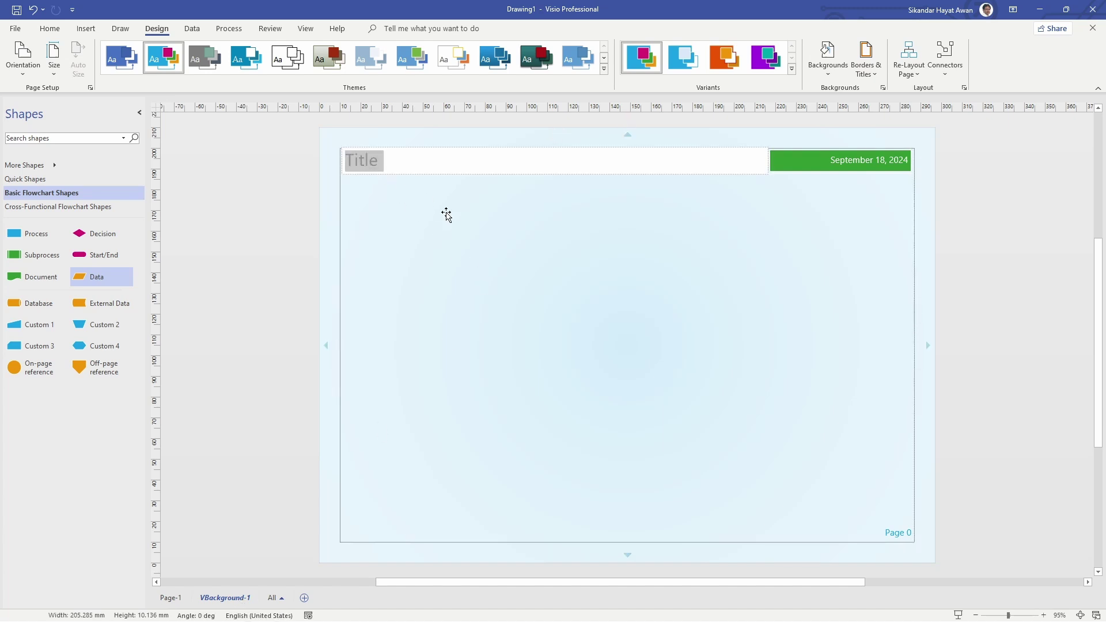
pyautogui.write('My first')
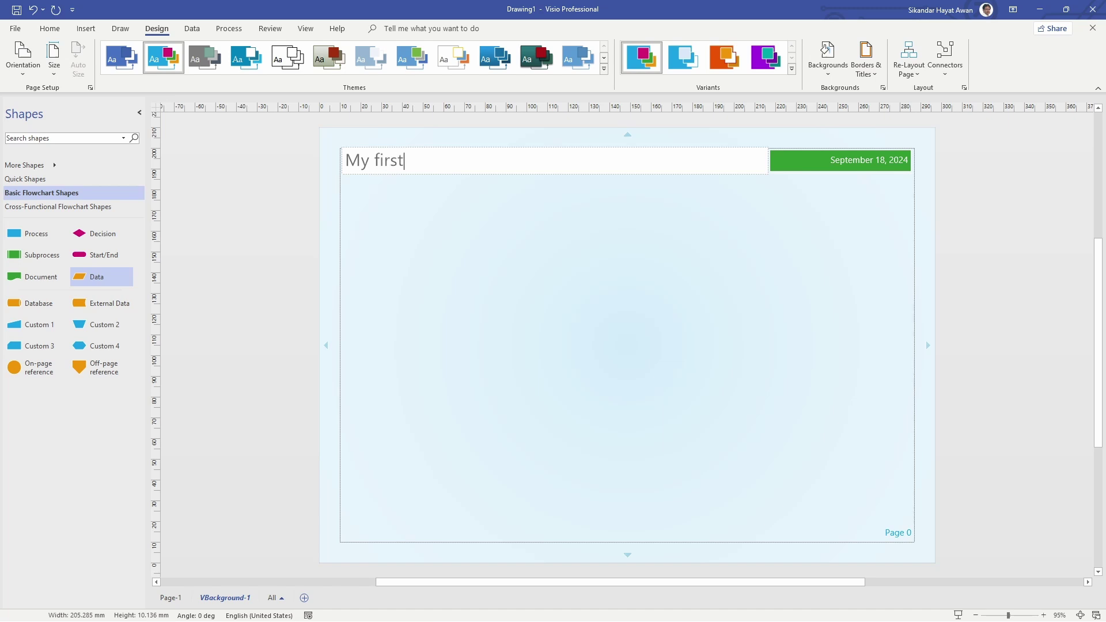
pyautogui.write(' flowchart')
pyautogui.click(814, 323)
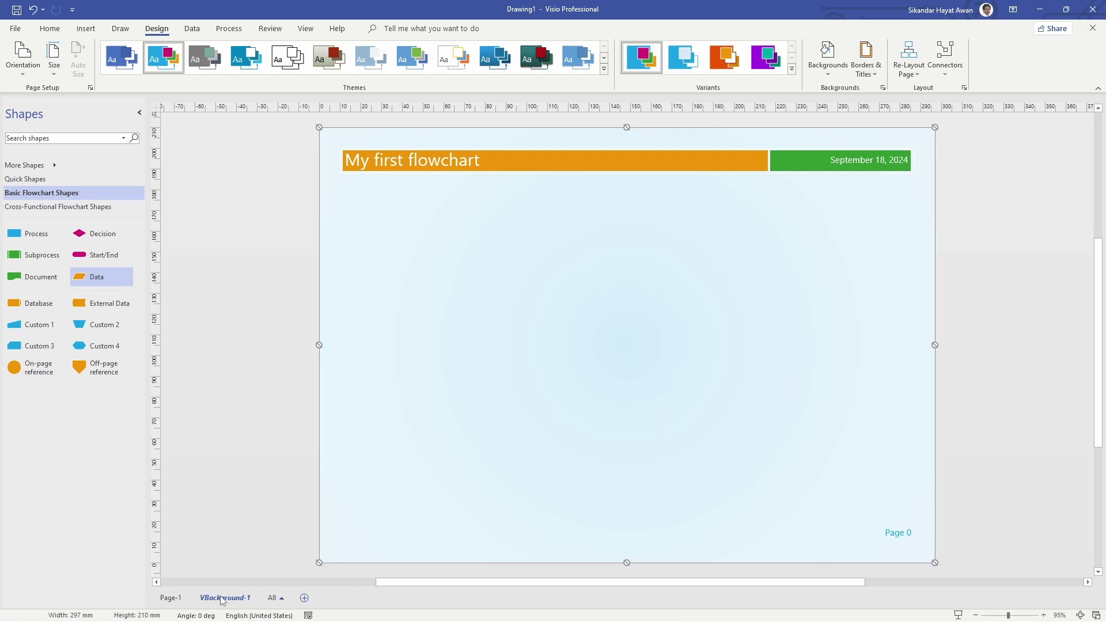
pyautogui.click(174, 599)
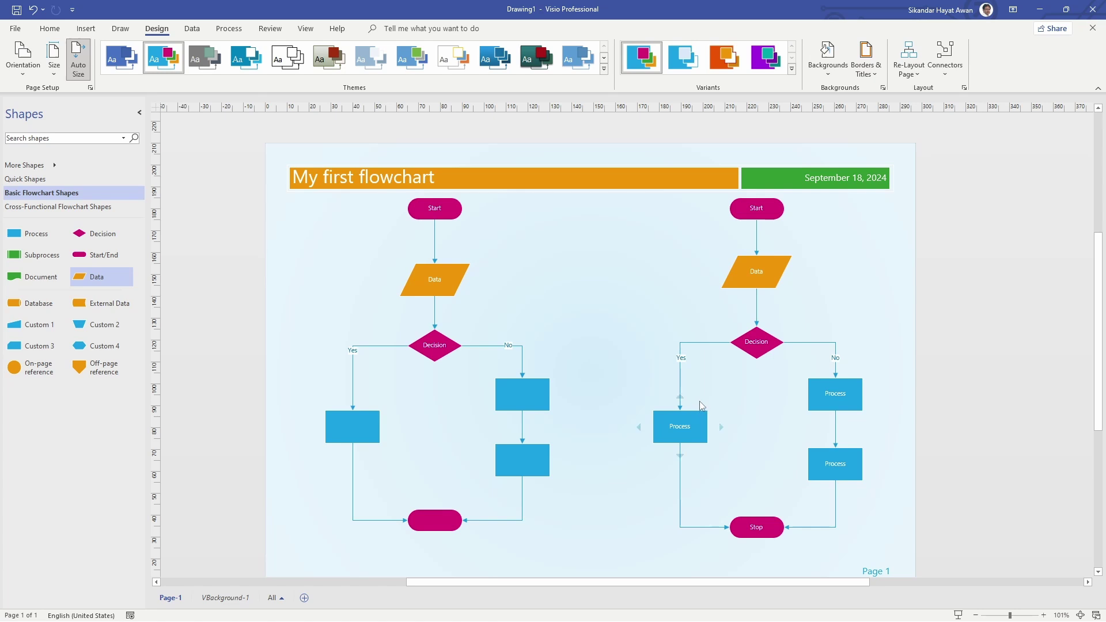
pyautogui.click(920, 76)
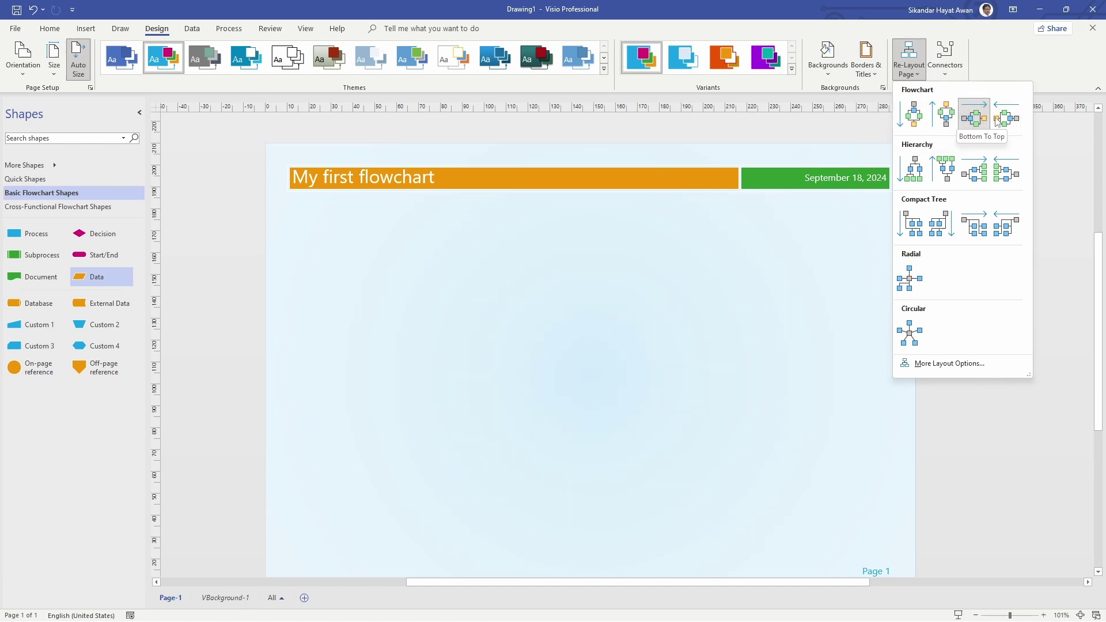
pyautogui.click(824, 157)
pyautogui.click(946, 72)
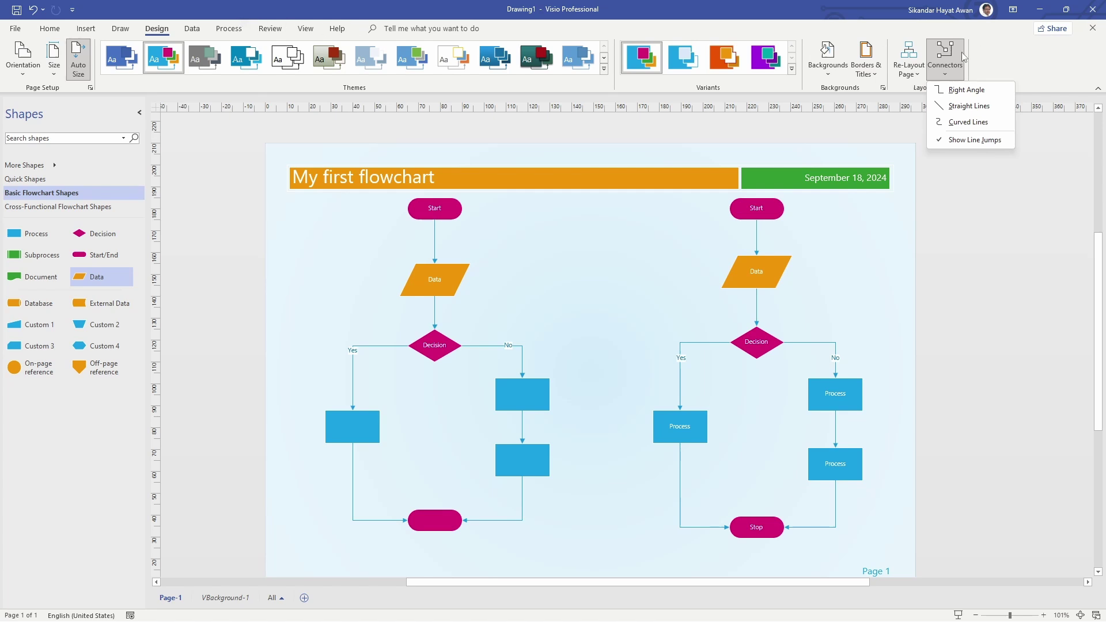
pyautogui.click(914, 77)
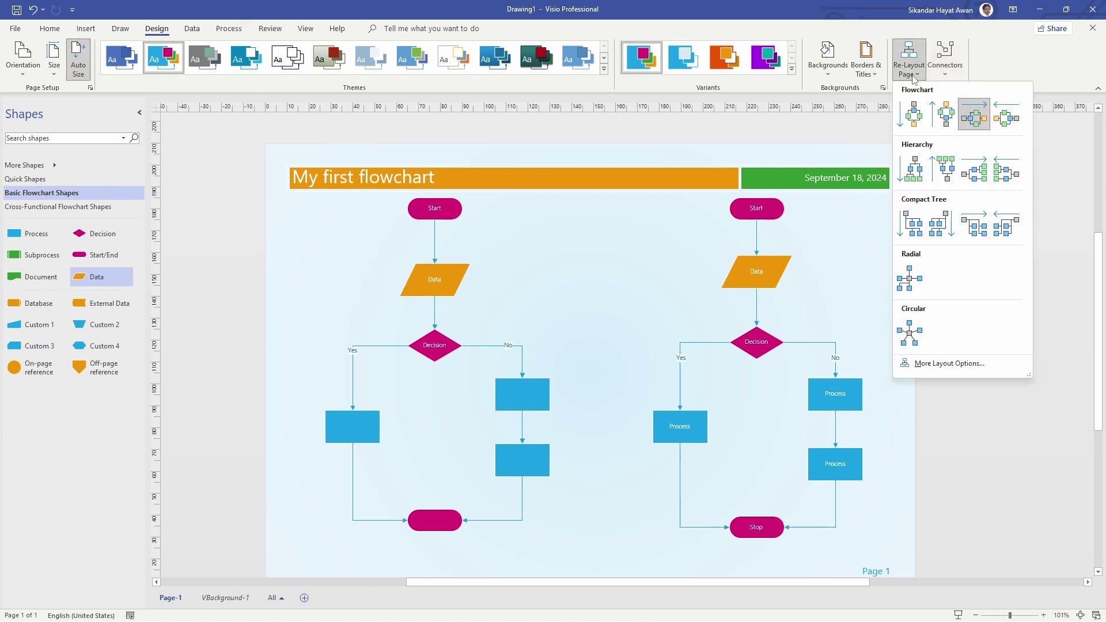
pyautogui.click(914, 77)
# - Apply the world-map background to the page
pyautogui.click(879, 75)
pyautogui.click(880, 79)
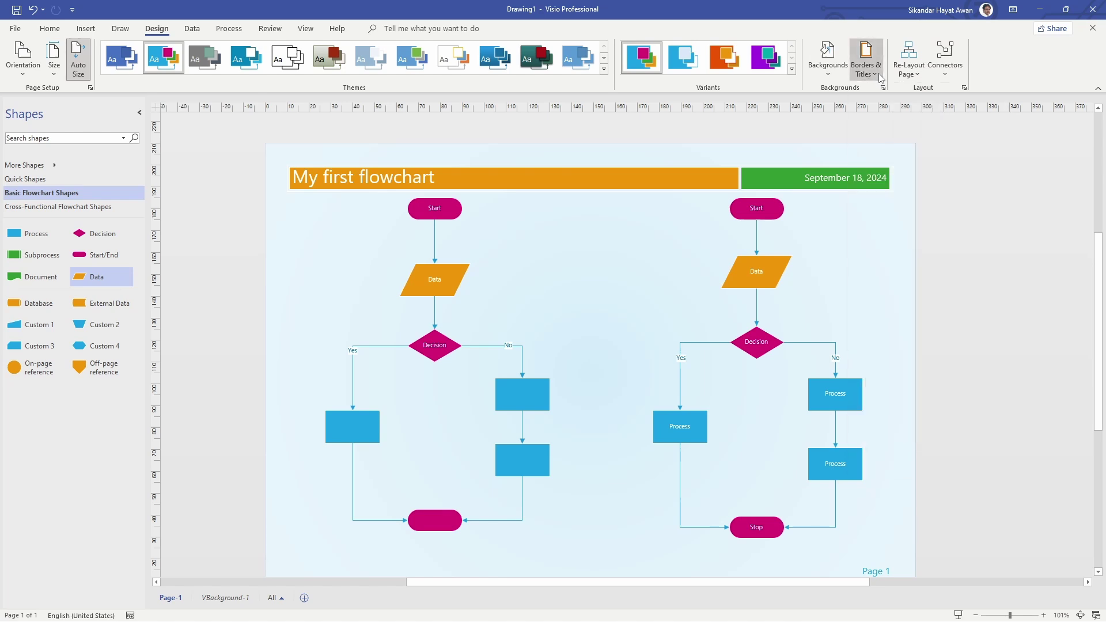
pyautogui.click(828, 61)
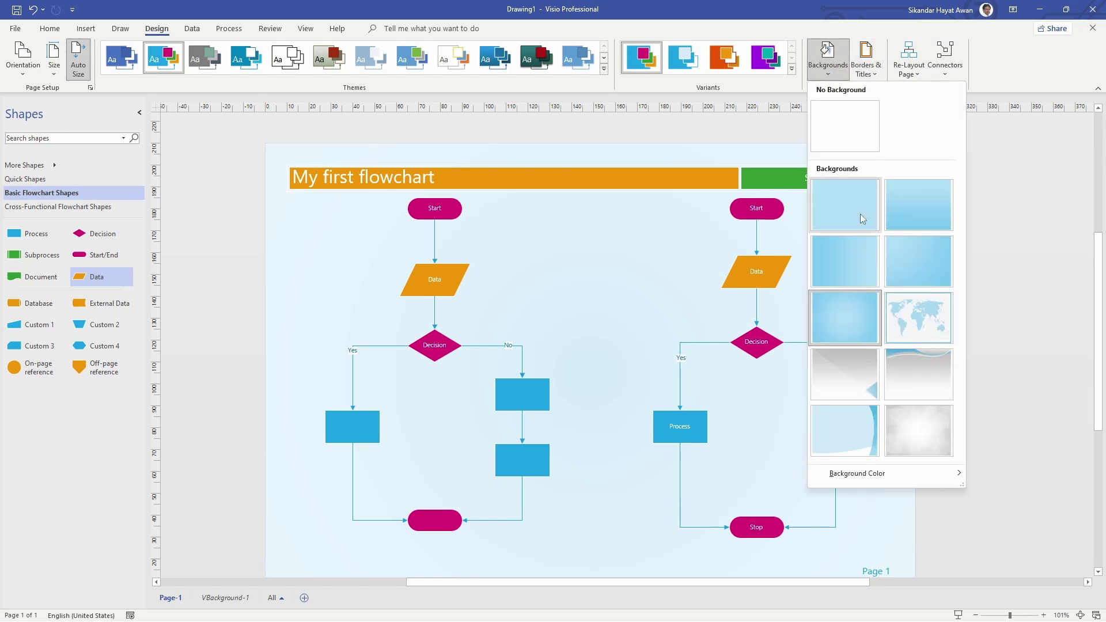
pyautogui.click(919, 318)
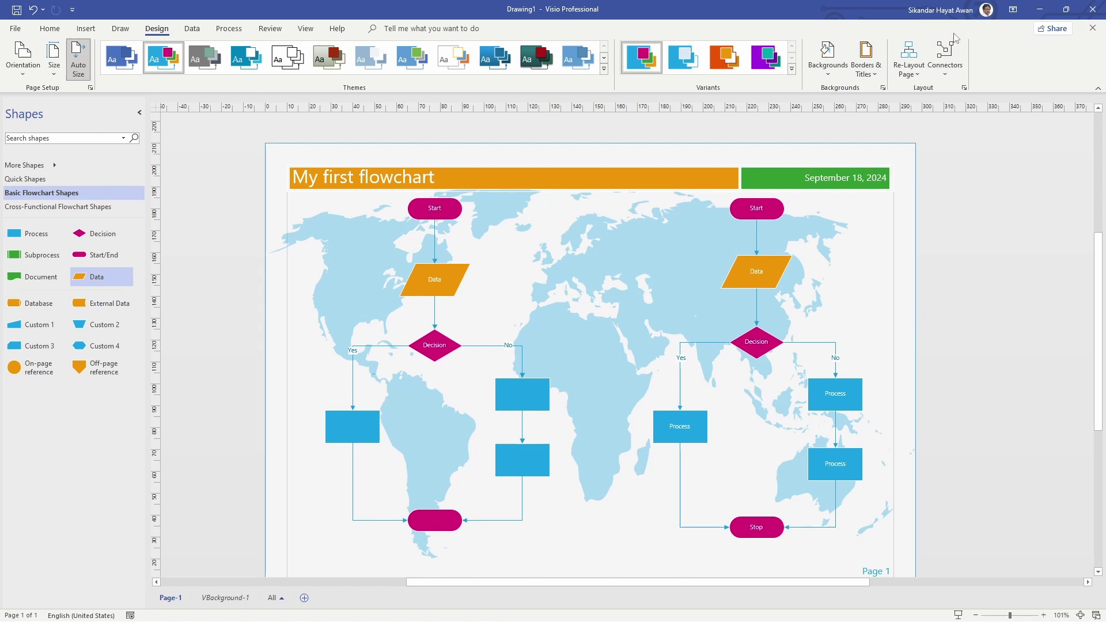
# - Switch all connectors to curved lines
pyautogui.click(961, 79)
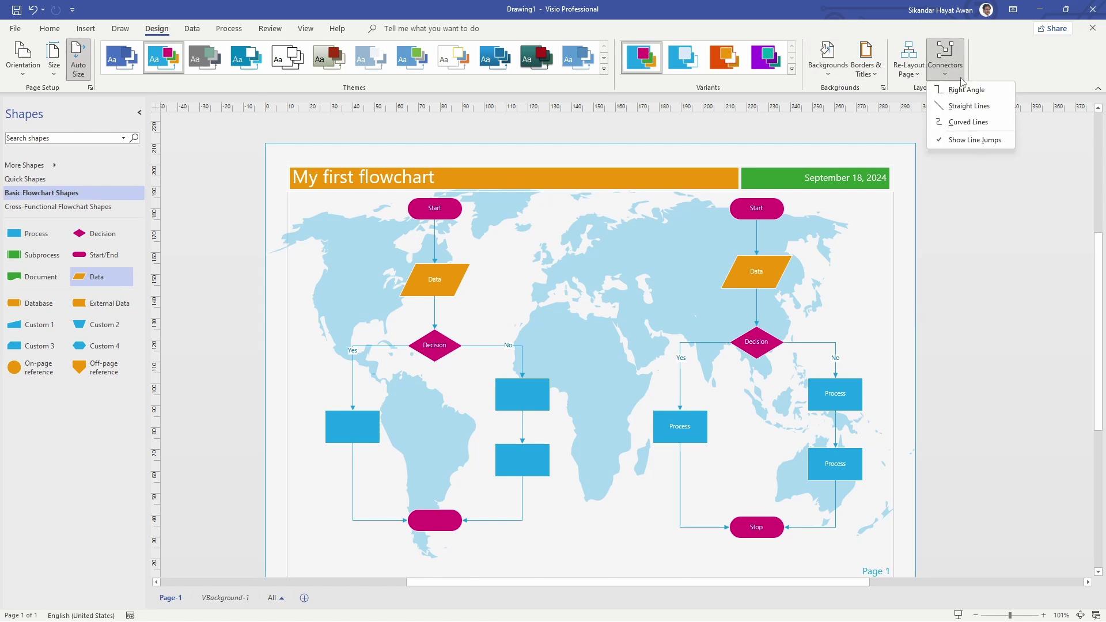
pyautogui.click(971, 126)
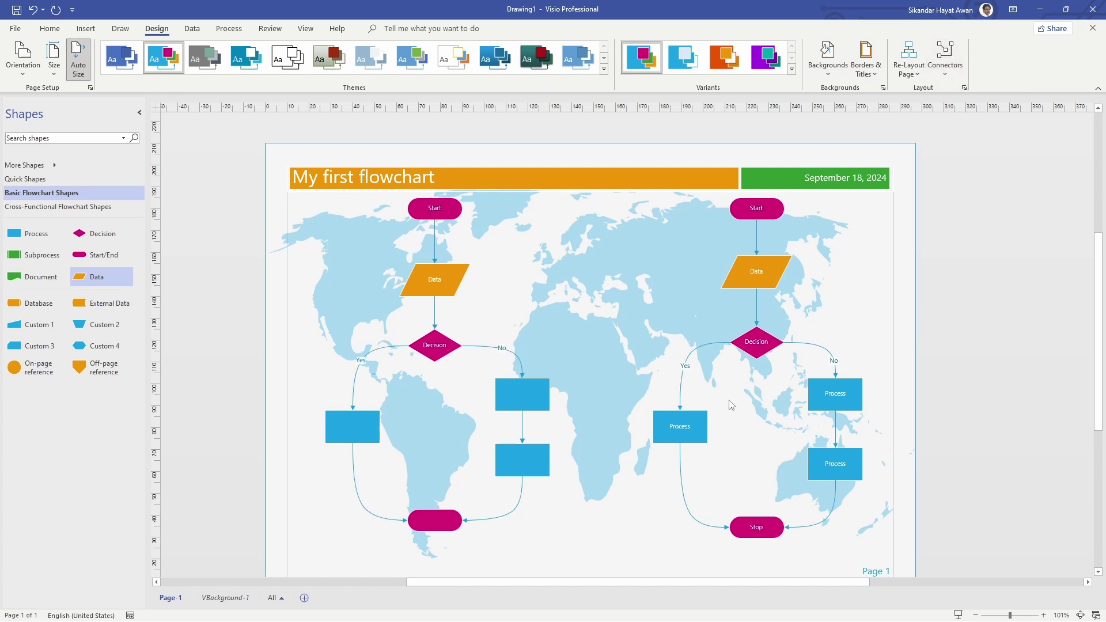
pyautogui.click(954, 73)
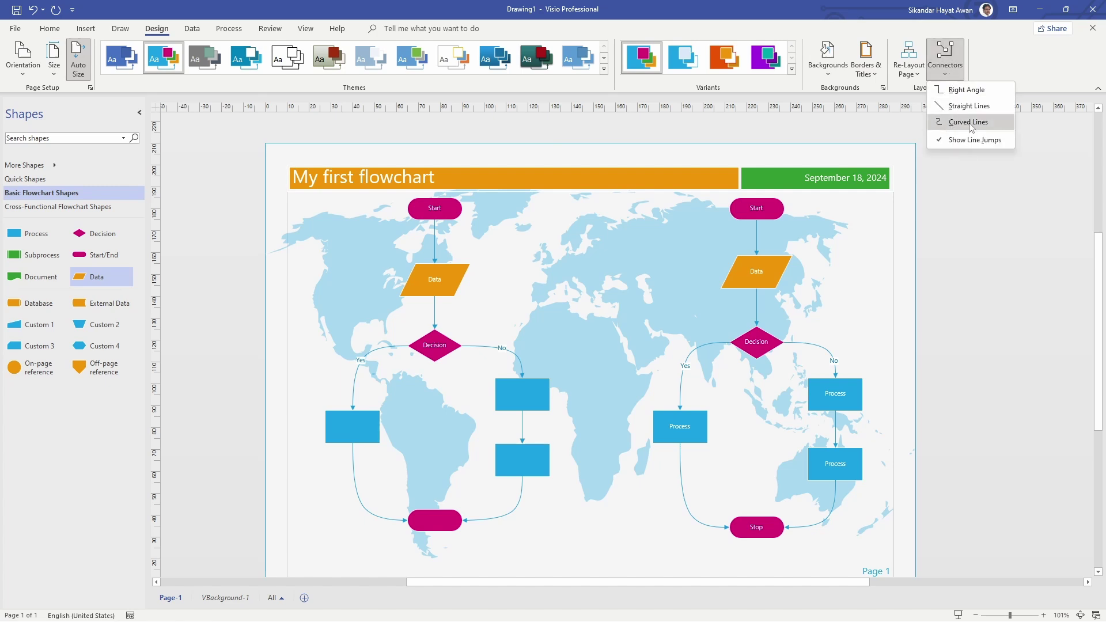
pyautogui.click(441, 282)
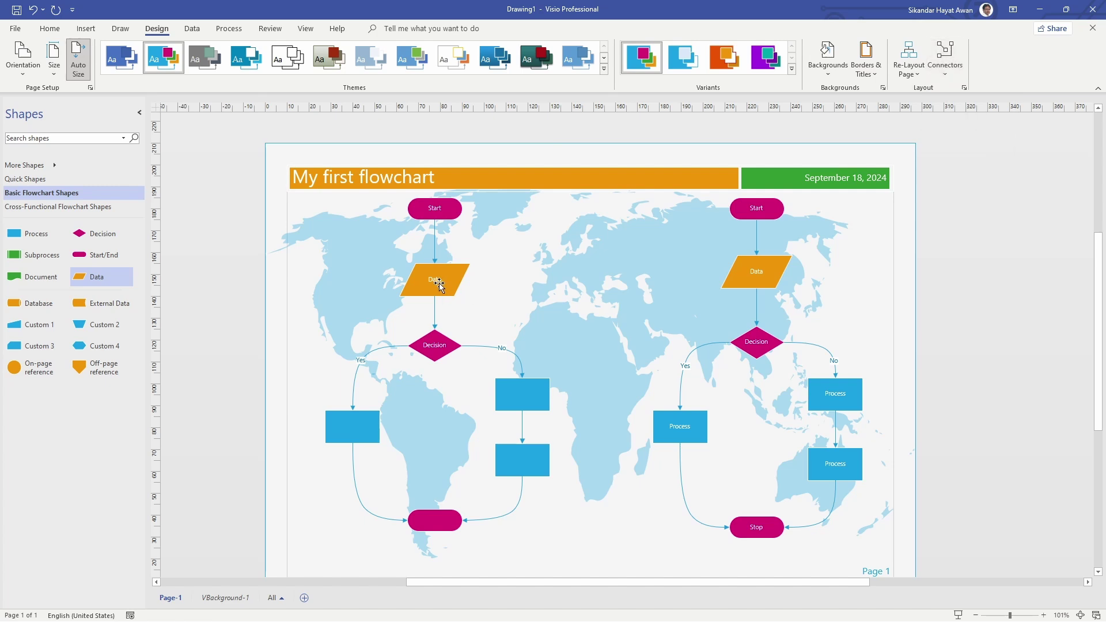
# - Shift the left Data shape to the right and the right Data shape to the left
pyautogui.click(439, 283)
pyautogui.moveTo(439, 284); pyautogui.dragTo(494, 280)
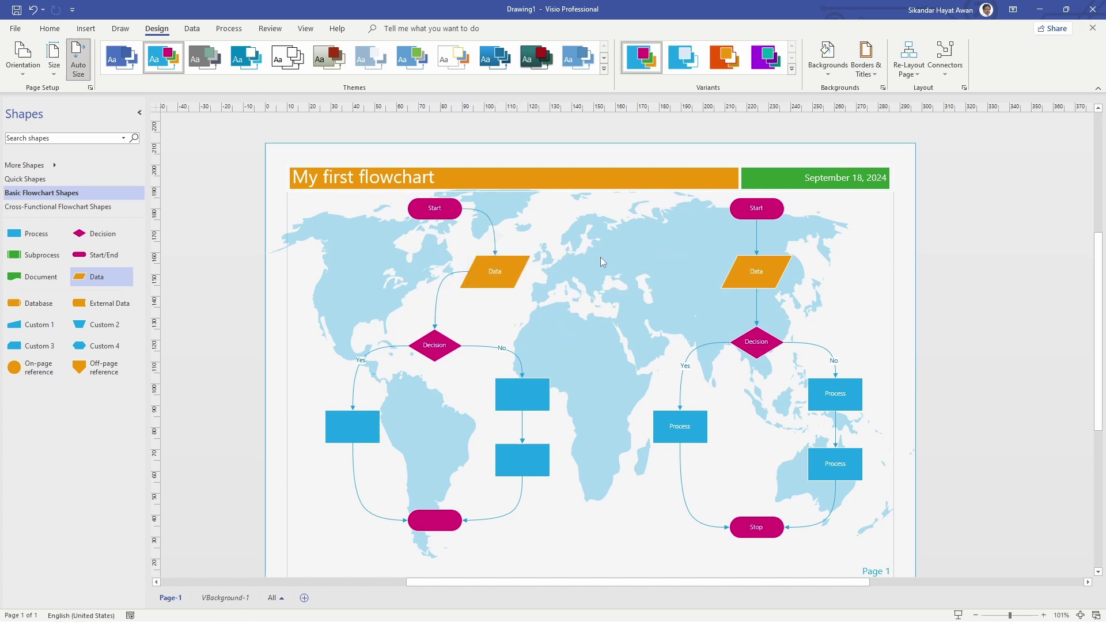
pyautogui.moveTo(771, 271); pyautogui.dragTo(705, 272)
# - Remove the world-map background to leave a plain white page
pyautogui.click(846, 286)
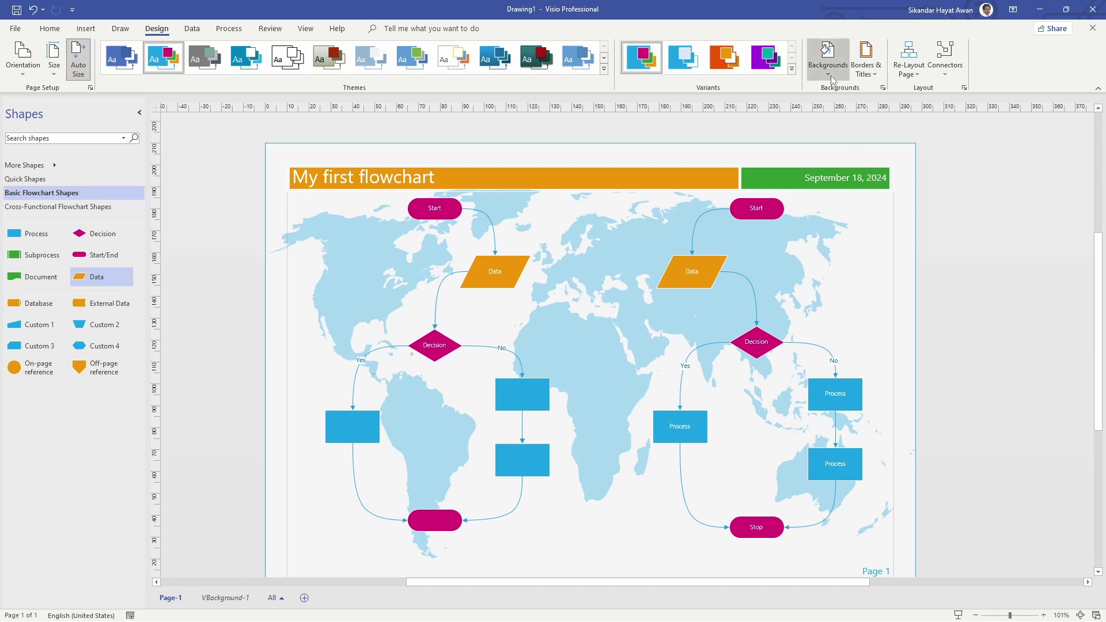
pyautogui.click(828, 58)
pyautogui.click(844, 138)
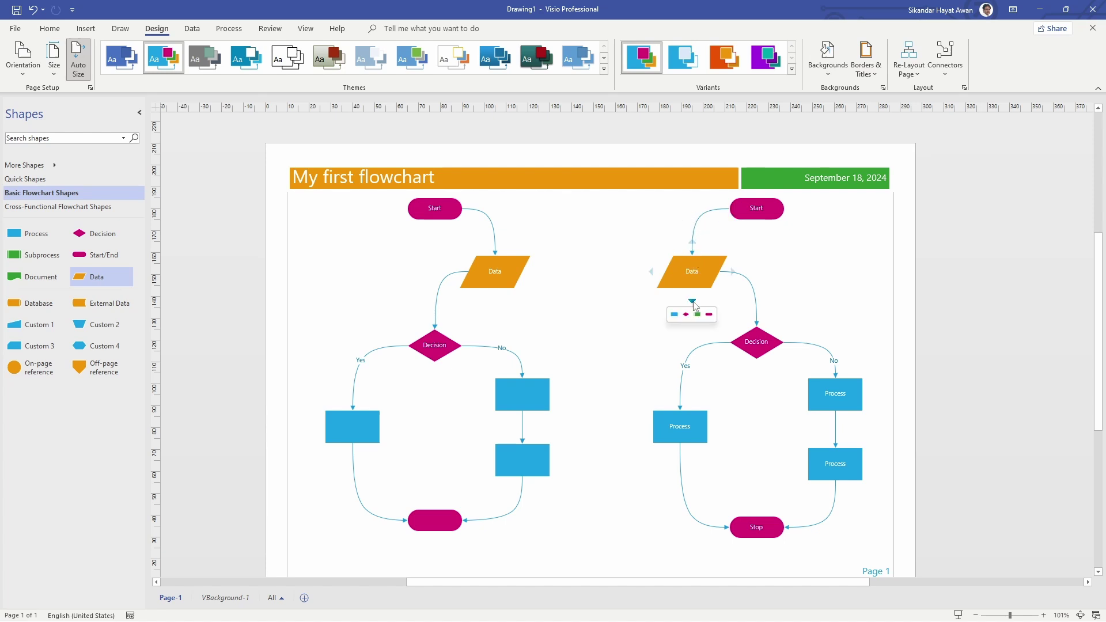
# - Try right-angle connectors, turn off line jumps, then set all connectors back to curved lines
pyautogui.click(947, 76)
pyautogui.click(956, 92)
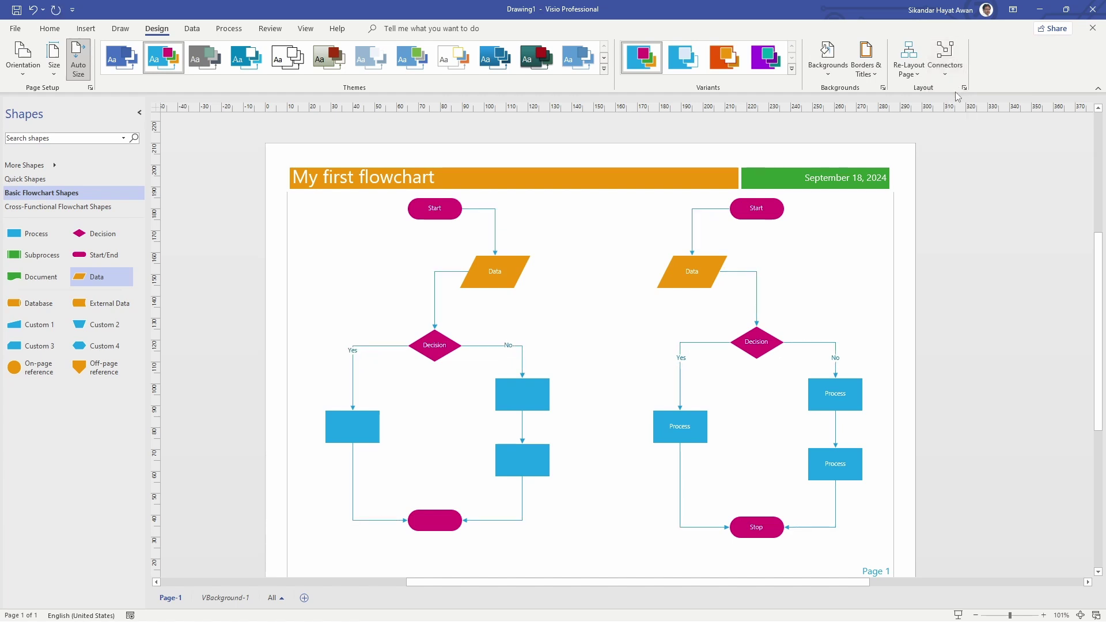
pyautogui.click(947, 76)
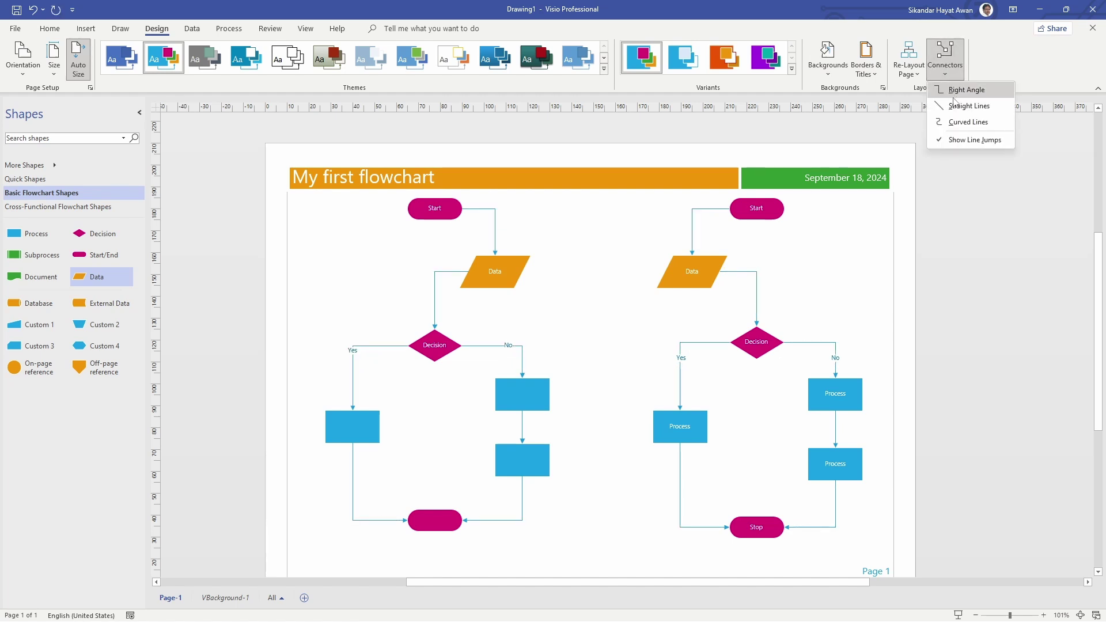
pyautogui.click(960, 144)
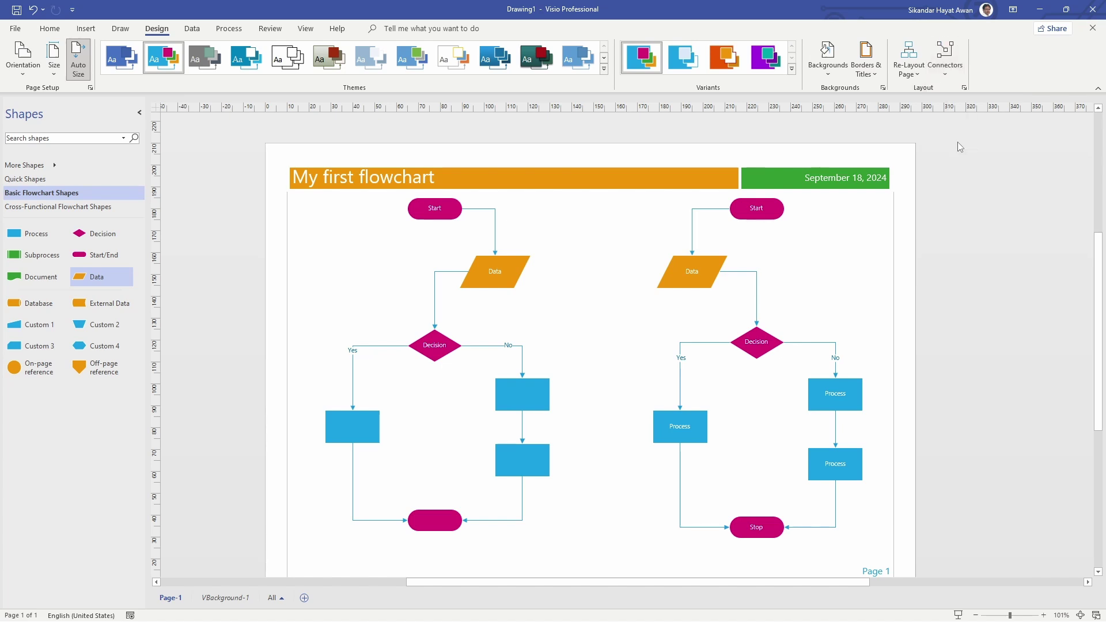
pyautogui.click(960, 68)
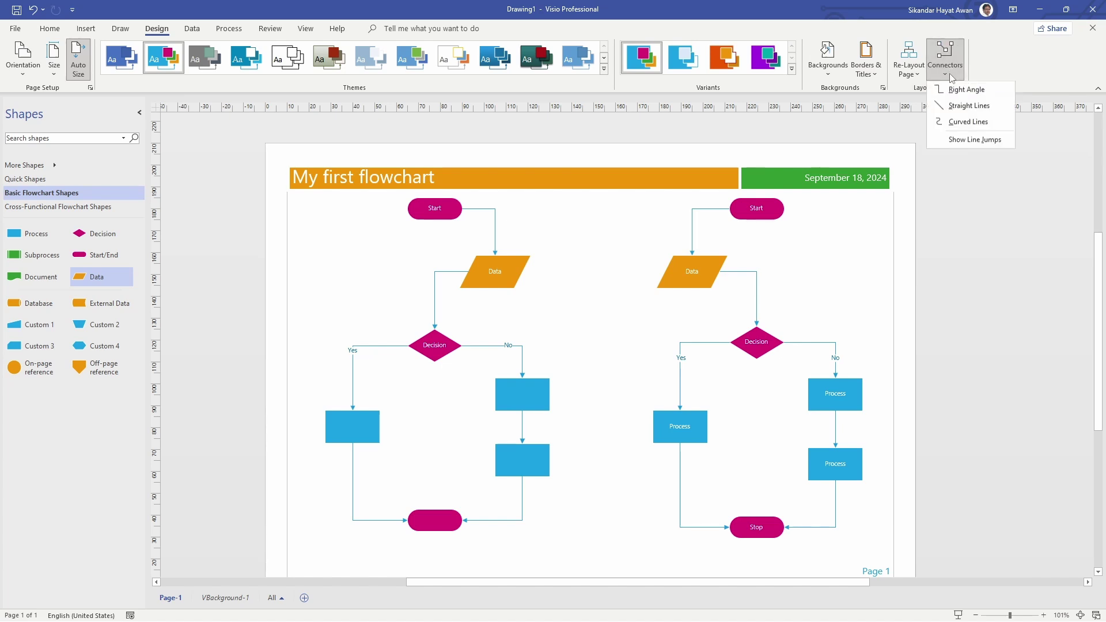
pyautogui.click(960, 140)
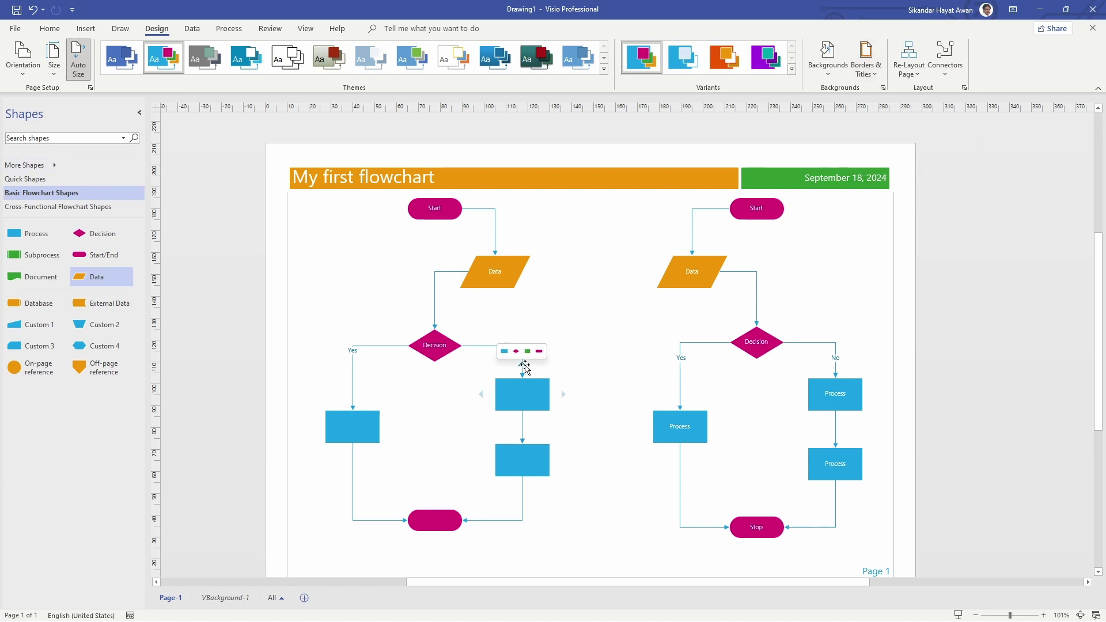
pyautogui.click(945, 57)
pyautogui.click(960, 119)
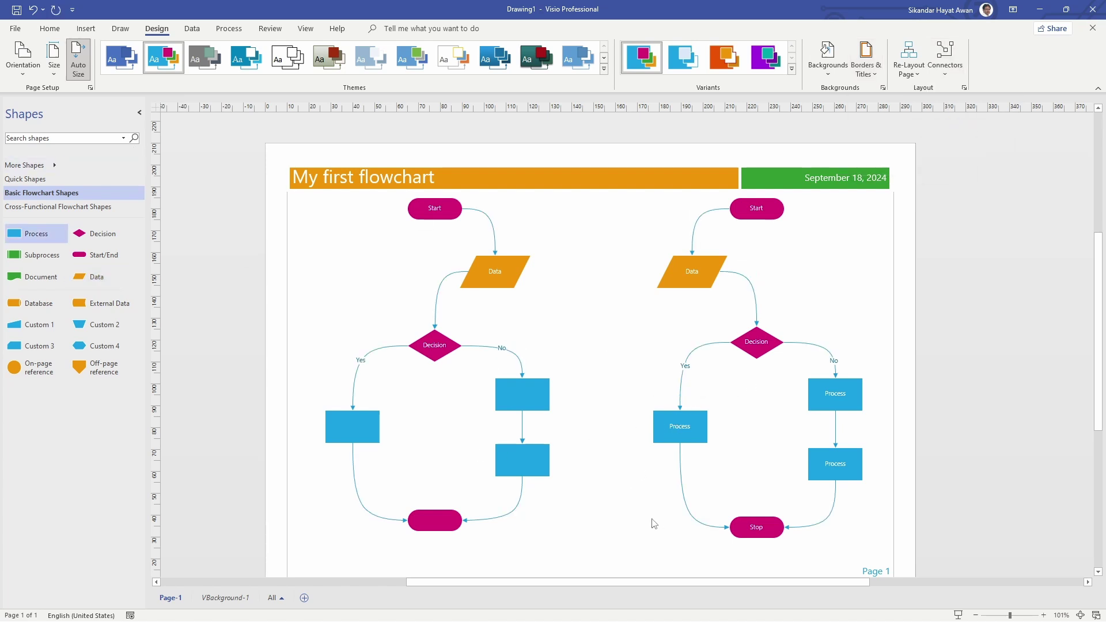